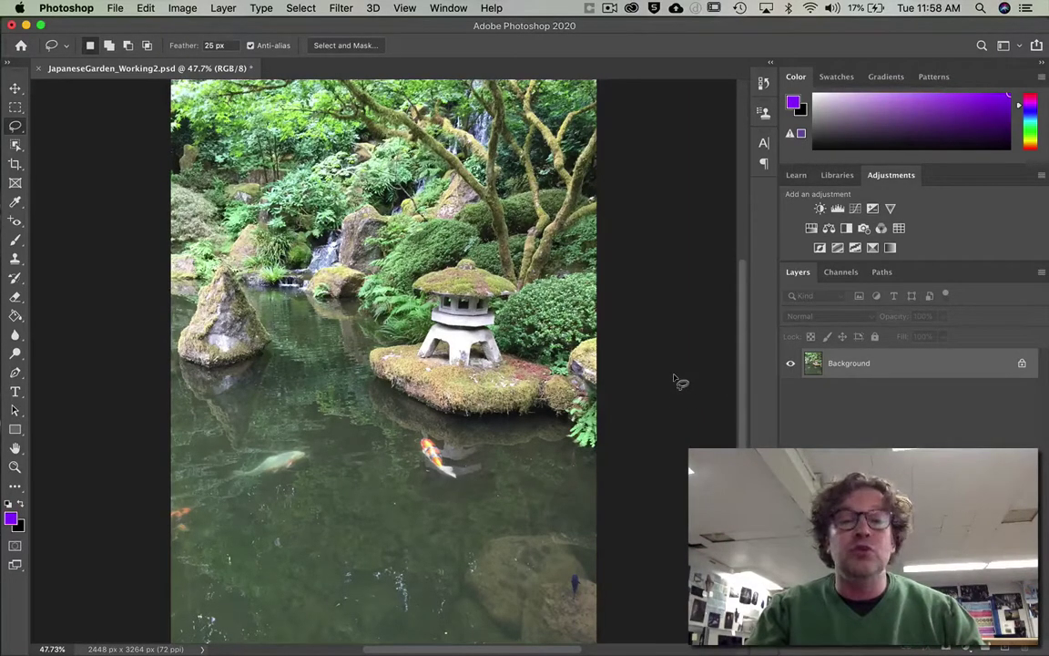
pyautogui.click(116, 8)
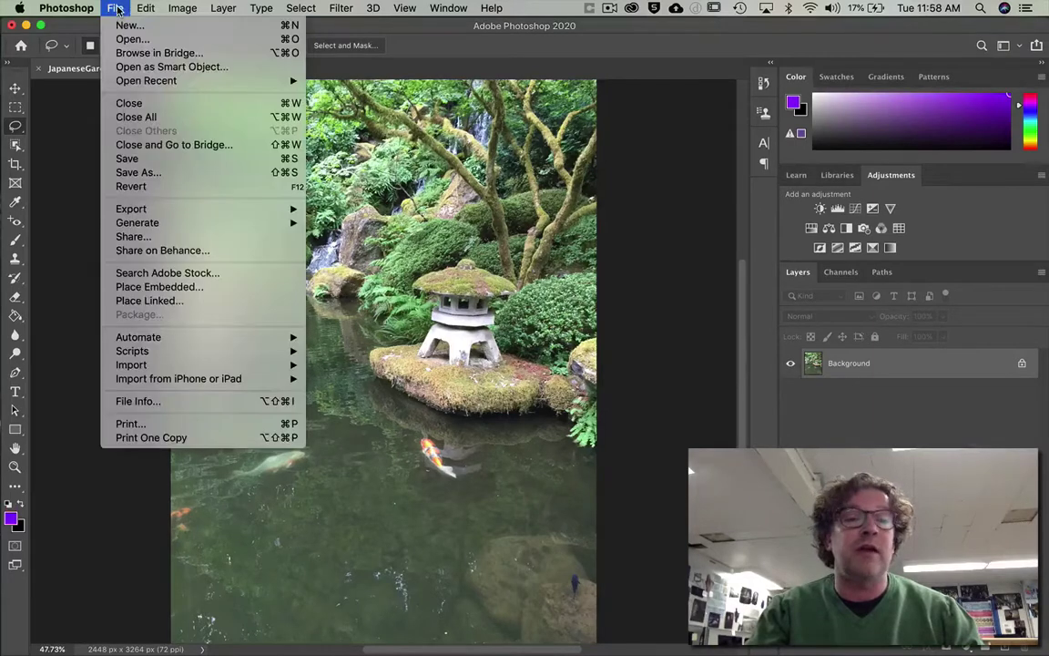
pyautogui.click(138, 172)
pyautogui.click(550, 82)
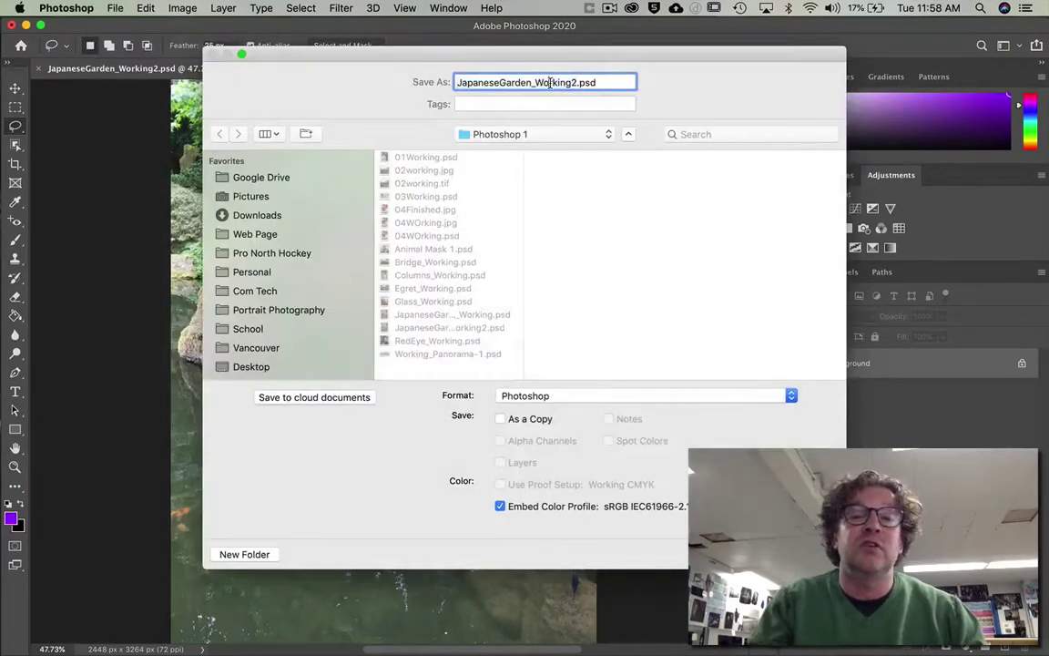
pyautogui.moveTo(536, 84); pyautogui.dragTo(571, 84)
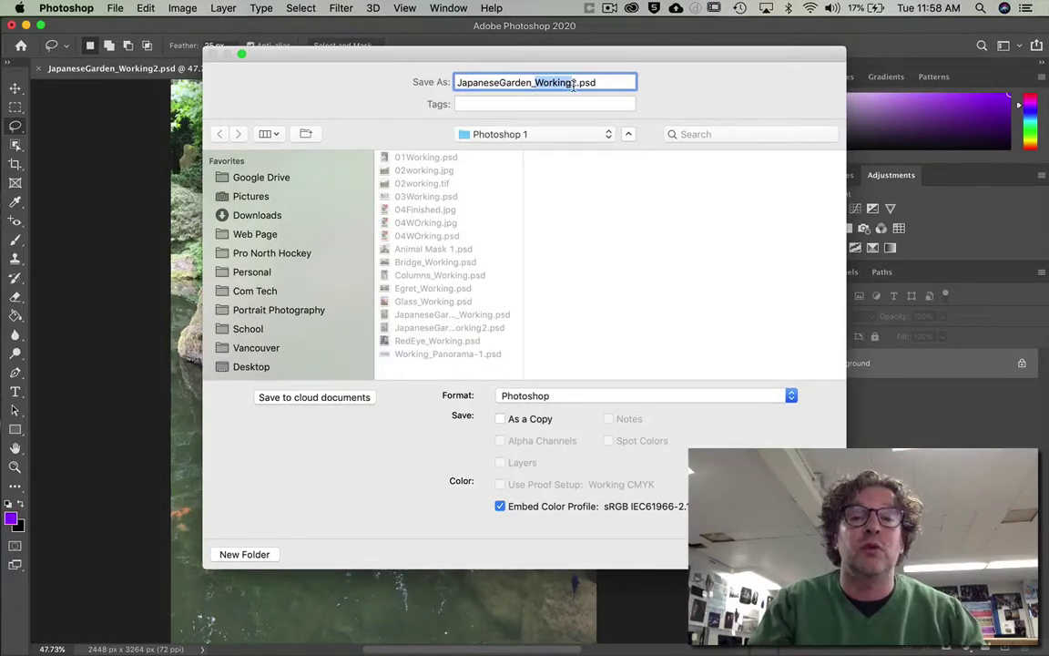
pyautogui.click(574, 83)
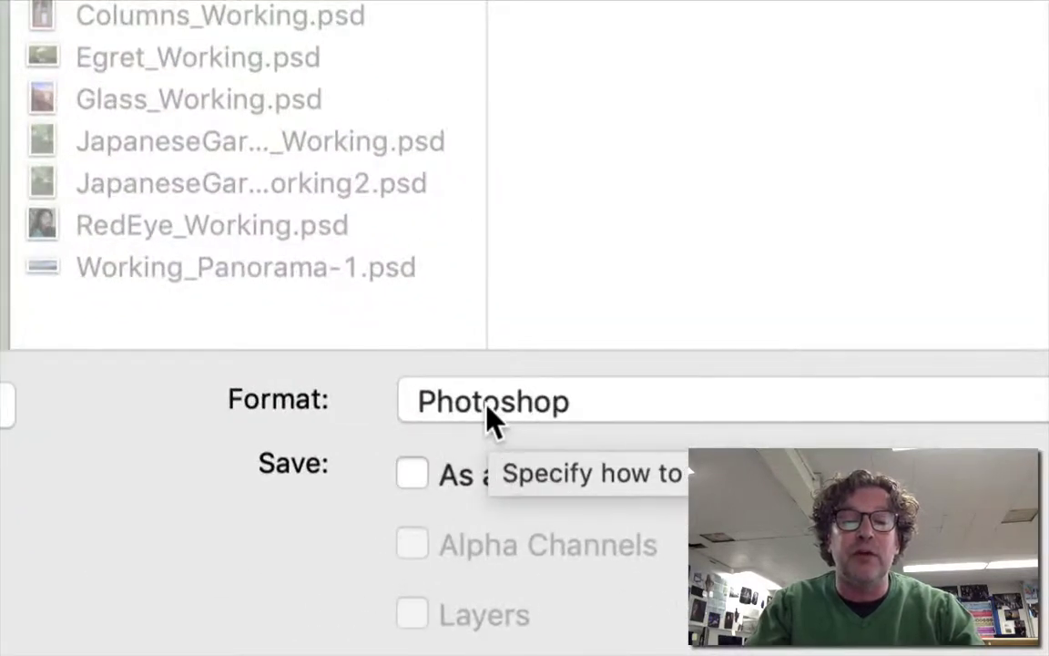
pyautogui.click(489, 417)
pyautogui.click(489, 417)
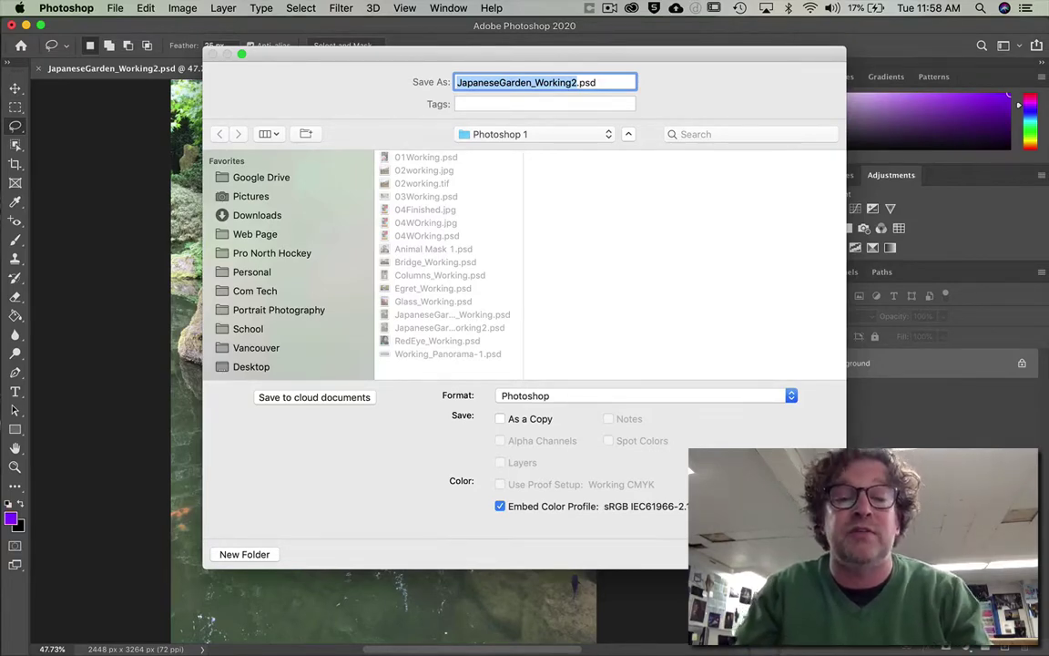
pyautogui.press('Escape')
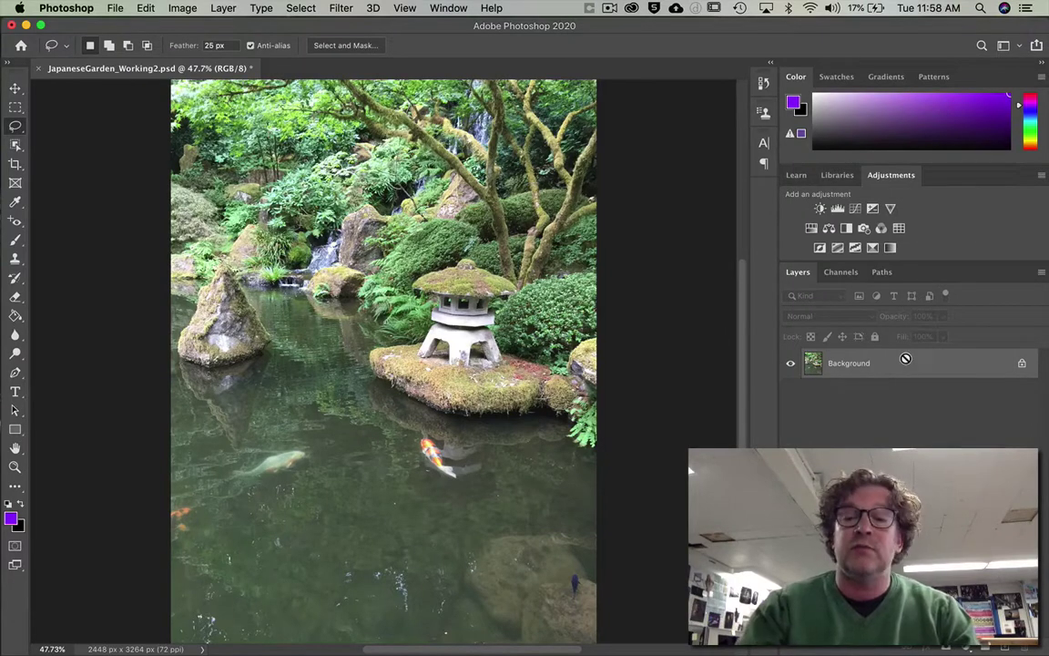
# Step: Duplicate the Background layer and name the copy "Rock Fix"
pyautogui.press('super+j')
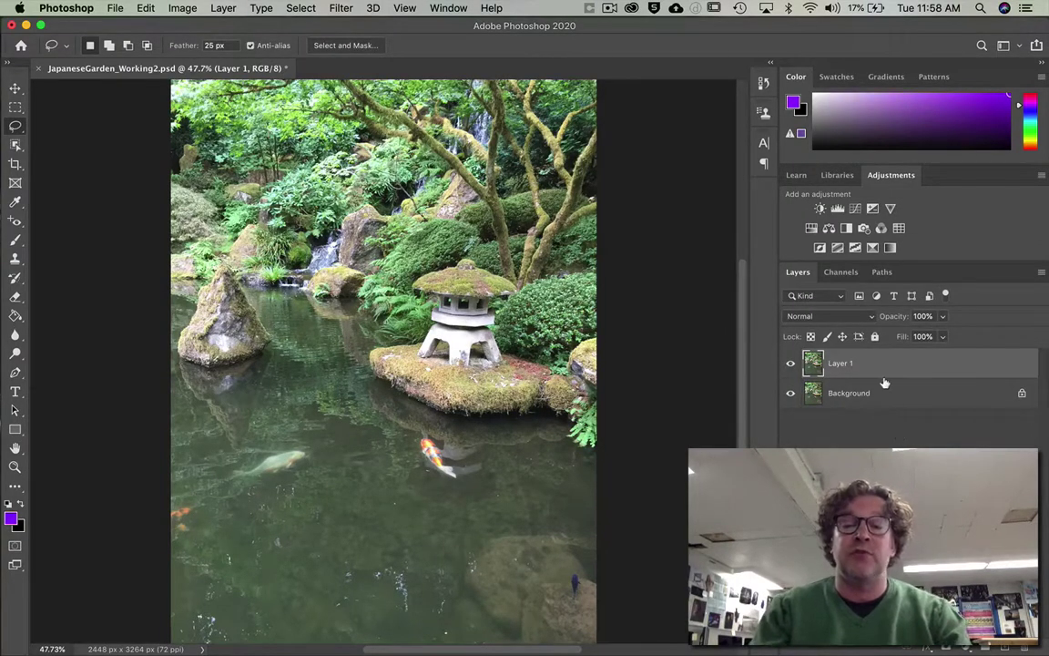
pyautogui.doubleClick(839, 363)
pyautogui.write('Rock Fix')
pyautogui.press('Return')
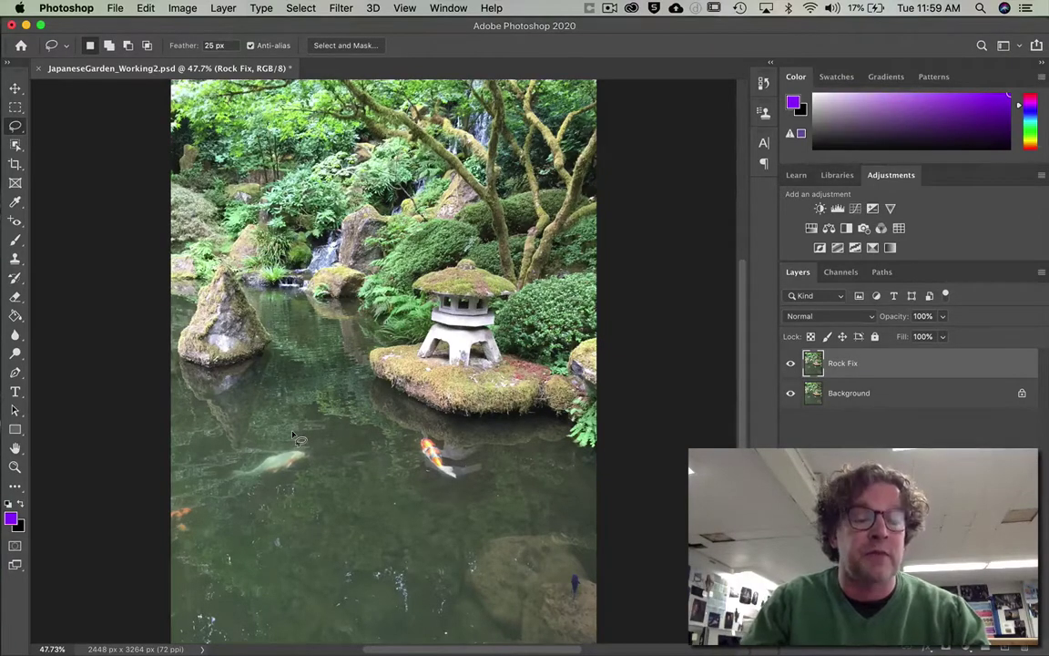
# Step: Draw a loose freehand Lasso selection around the pointed rock and its reflection in the pond
pyautogui.press('z')
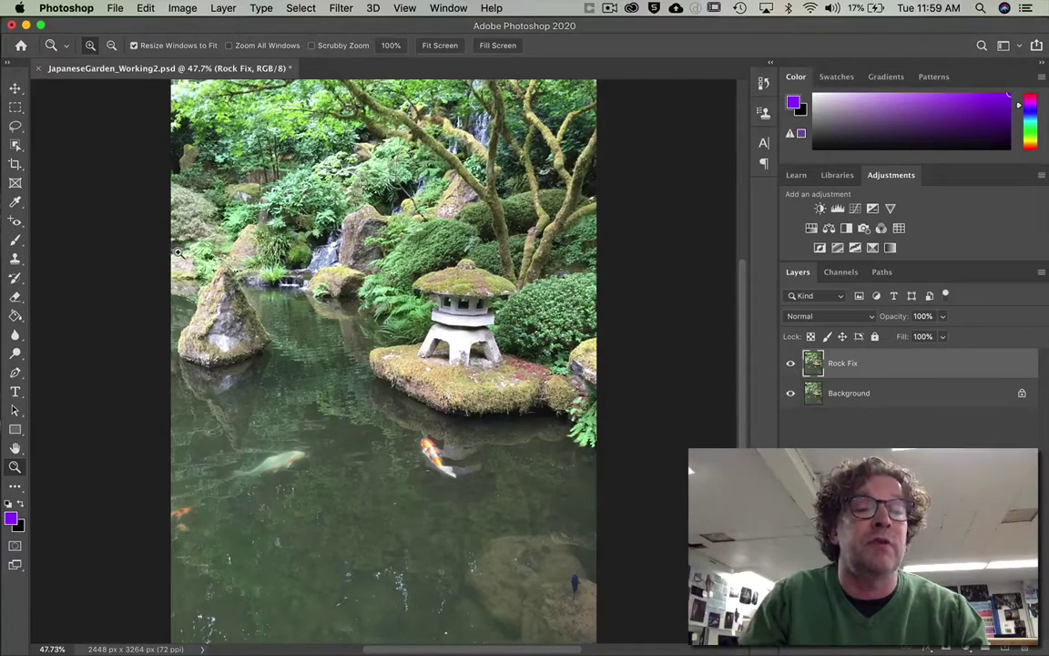
pyautogui.moveTo(172, 242); pyautogui.dragTo(294, 468)
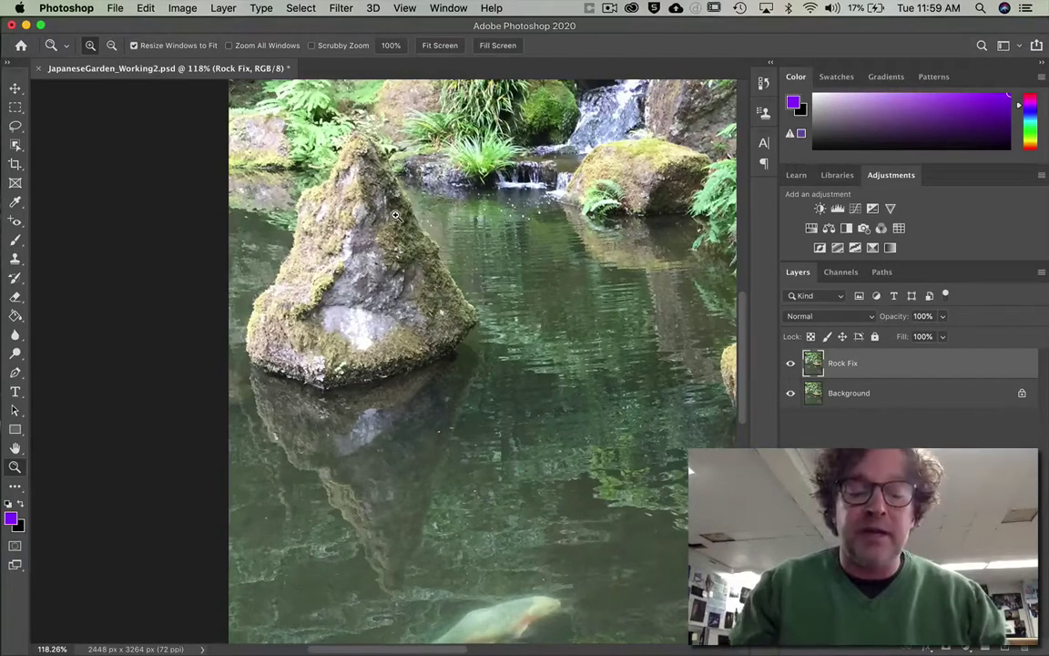
pyautogui.press('l')
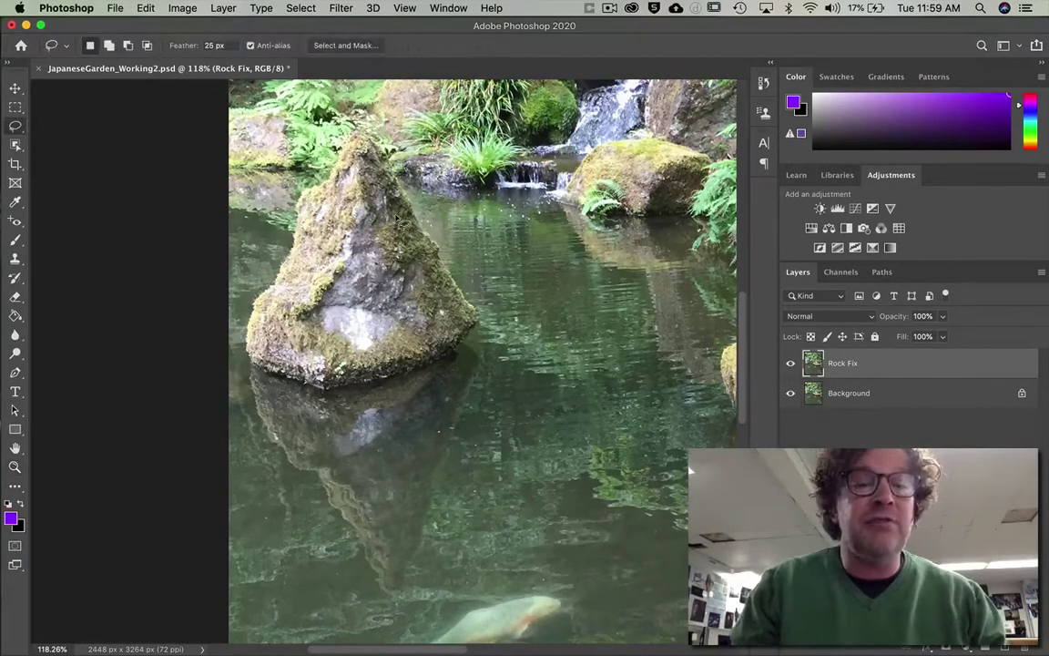
pyautogui.click(18, 129)
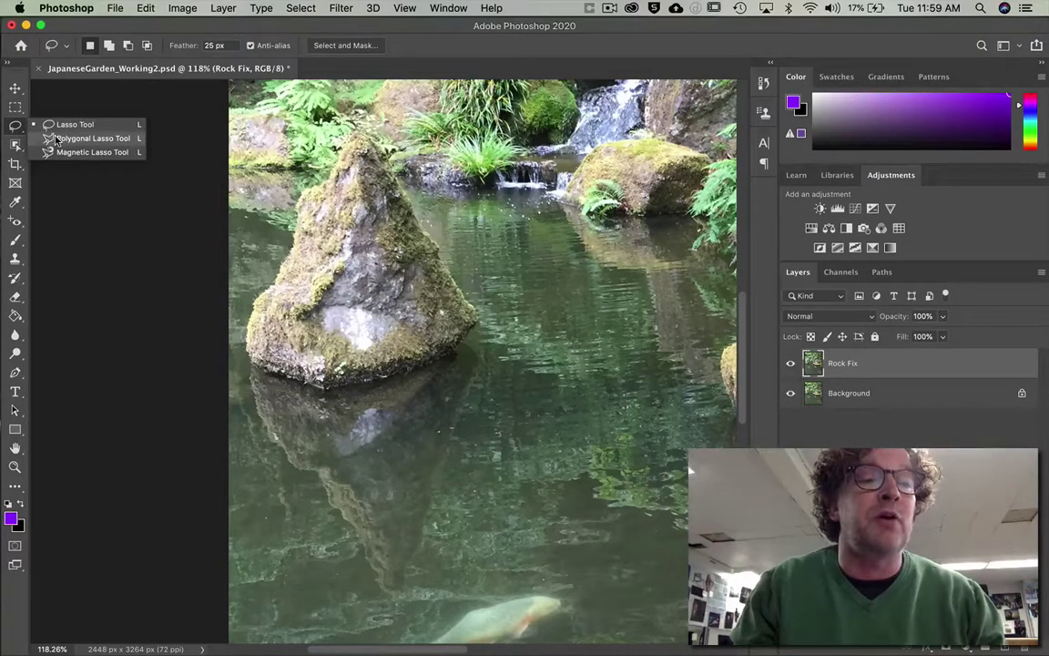
pyautogui.click(56, 124)
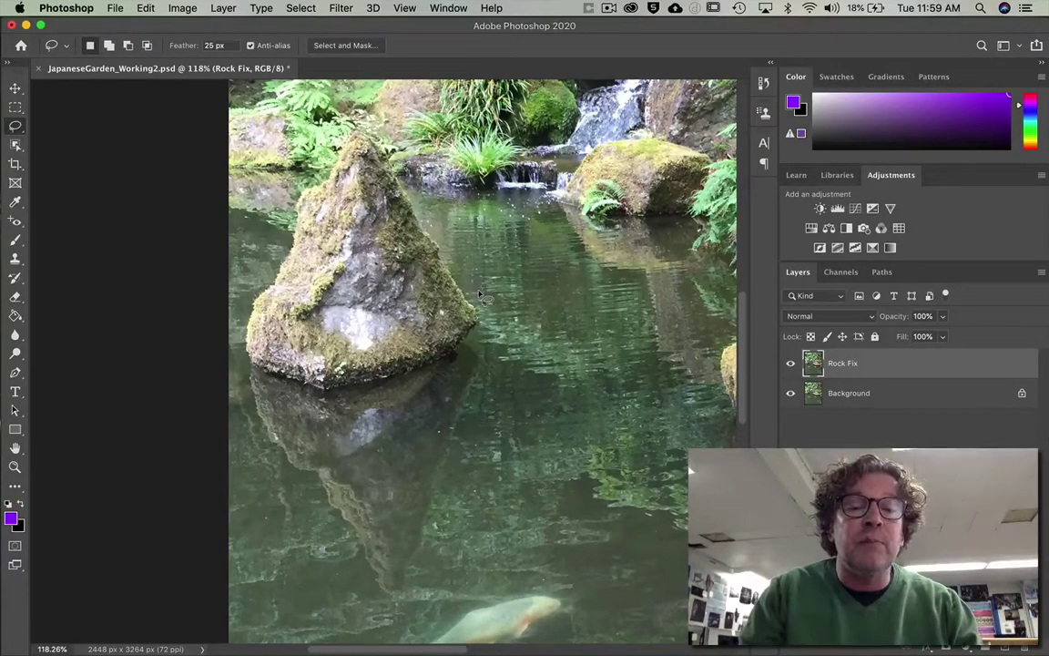
pyautogui.moveTo(480, 295)
pyautogui.mouseDown()
pyautogui.moveTo(403, 148)
pyautogui.moveTo(373, 117)
pyautogui.moveTo(350, 113)
pyautogui.moveTo(284, 180)
pyautogui.moveTo(227, 317)
pyautogui.moveTo(234, 399)
pyautogui.moveTo(253, 459)
pyautogui.moveTo(384, 606)
pyautogui.moveTo(416, 596)
pyautogui.moveTo(501, 324)
pyautogui.mouseUp()
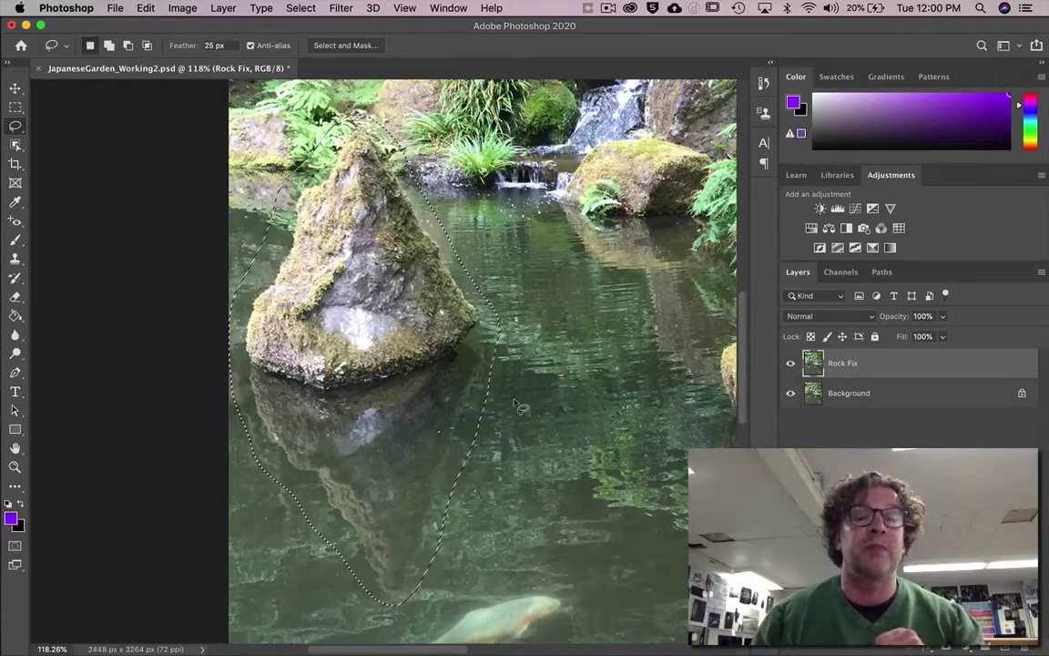
# Step: Try a Fill of the selected rock and reflection with Content-Aware contents, and undo the fill
pyautogui.click(144, 7)
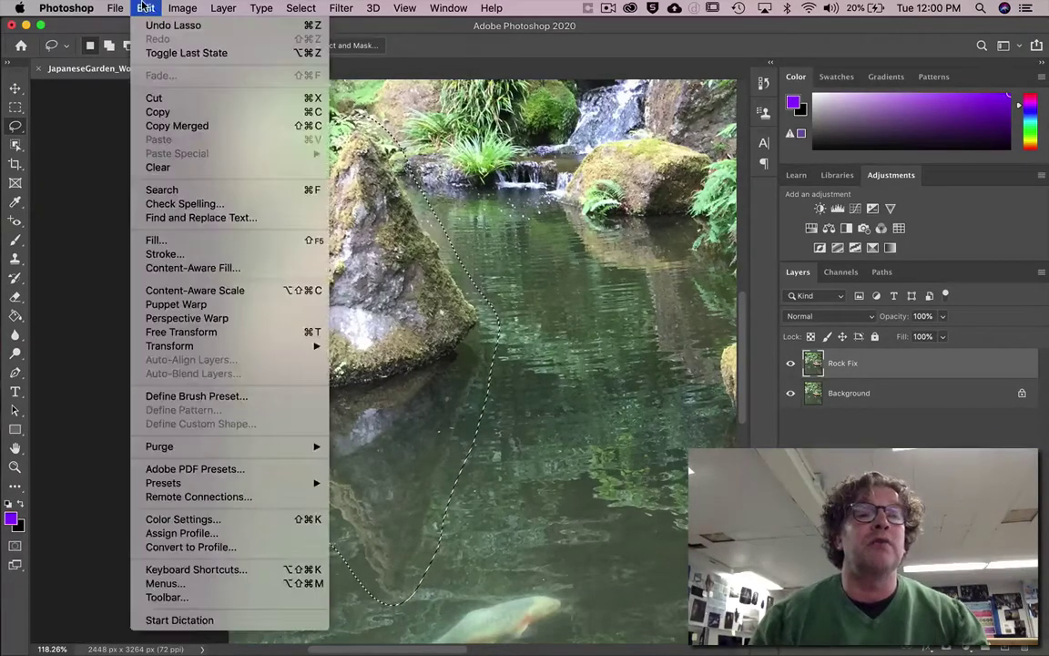
pyautogui.click(155, 240)
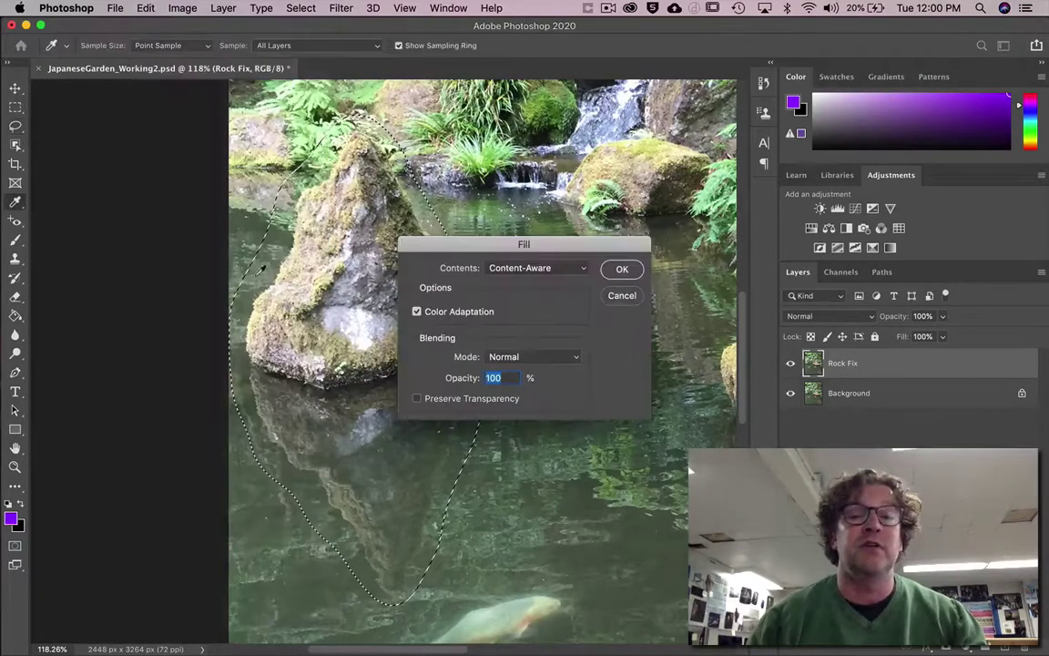
pyautogui.click(515, 270)
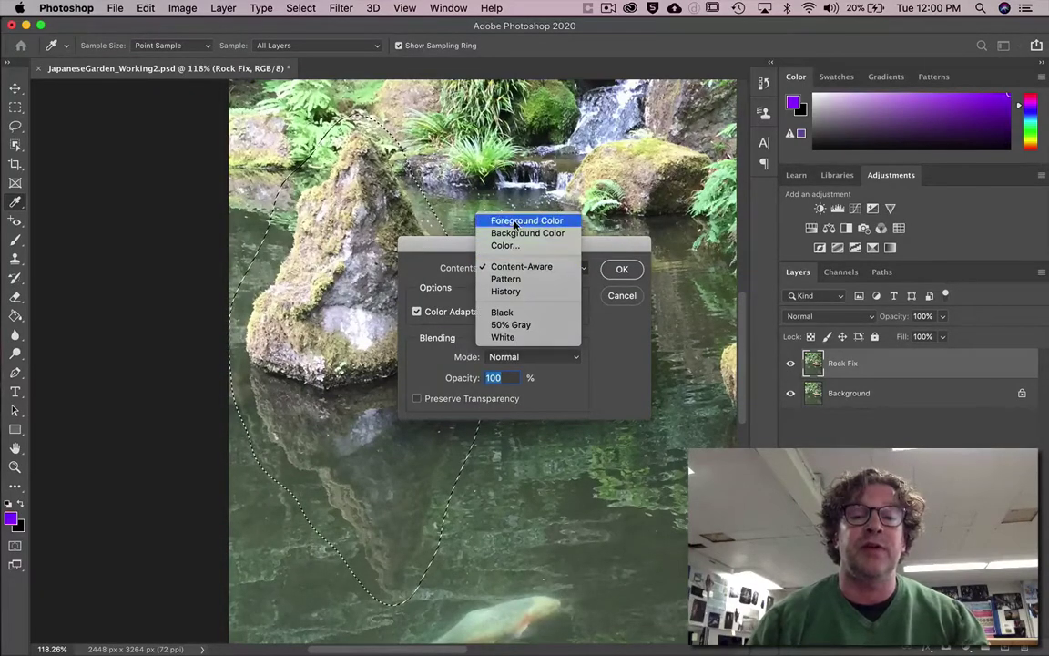
pyautogui.click(524, 267)
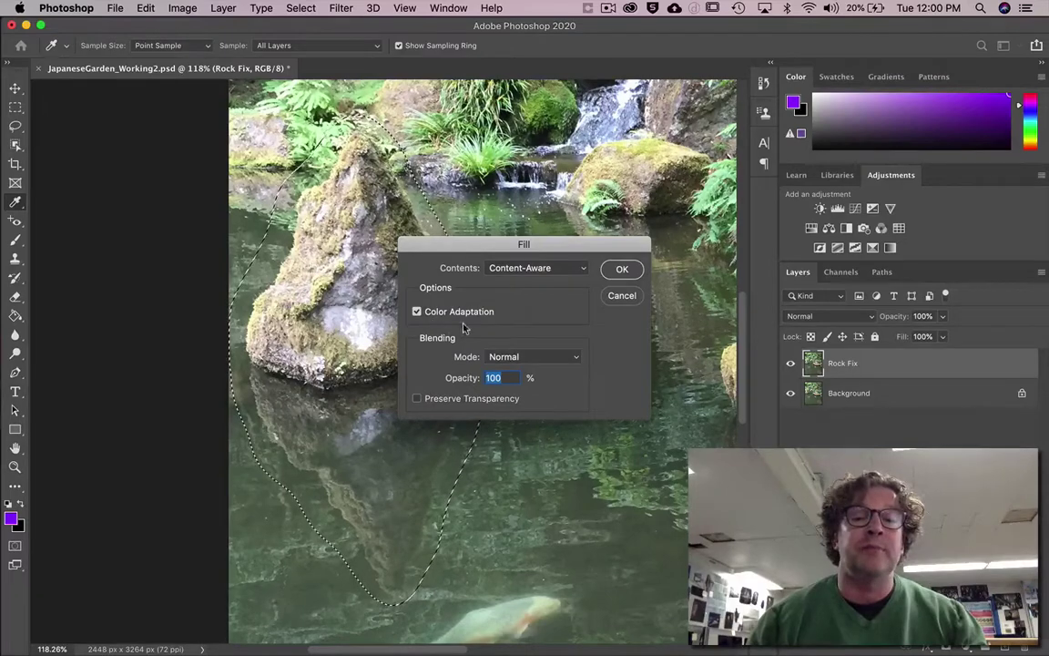
pyautogui.click(621, 269)
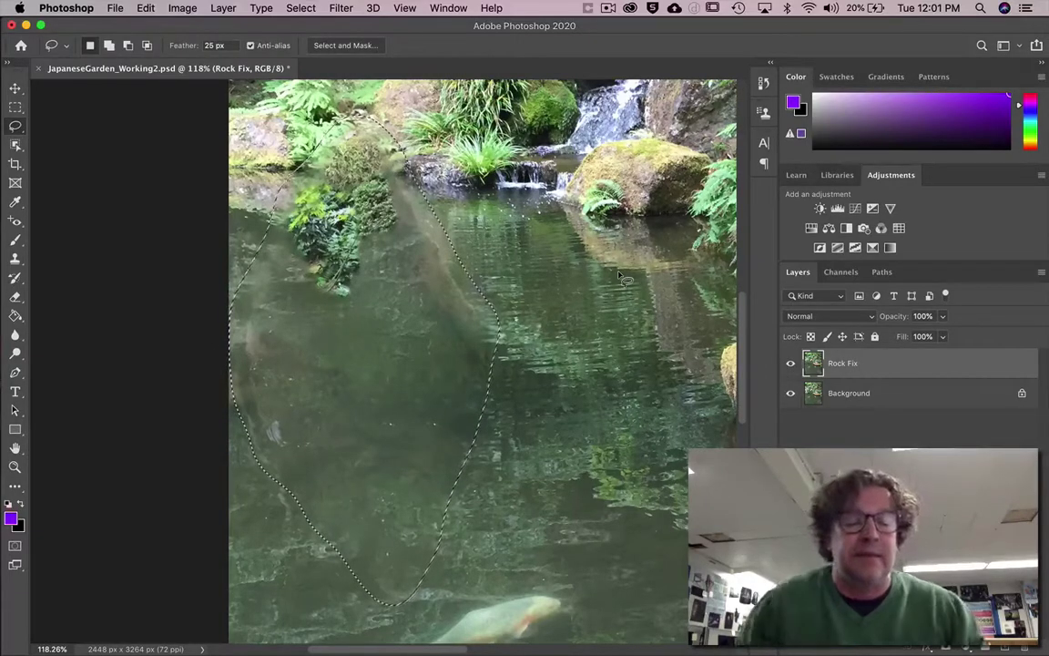
pyautogui.press('super+z')
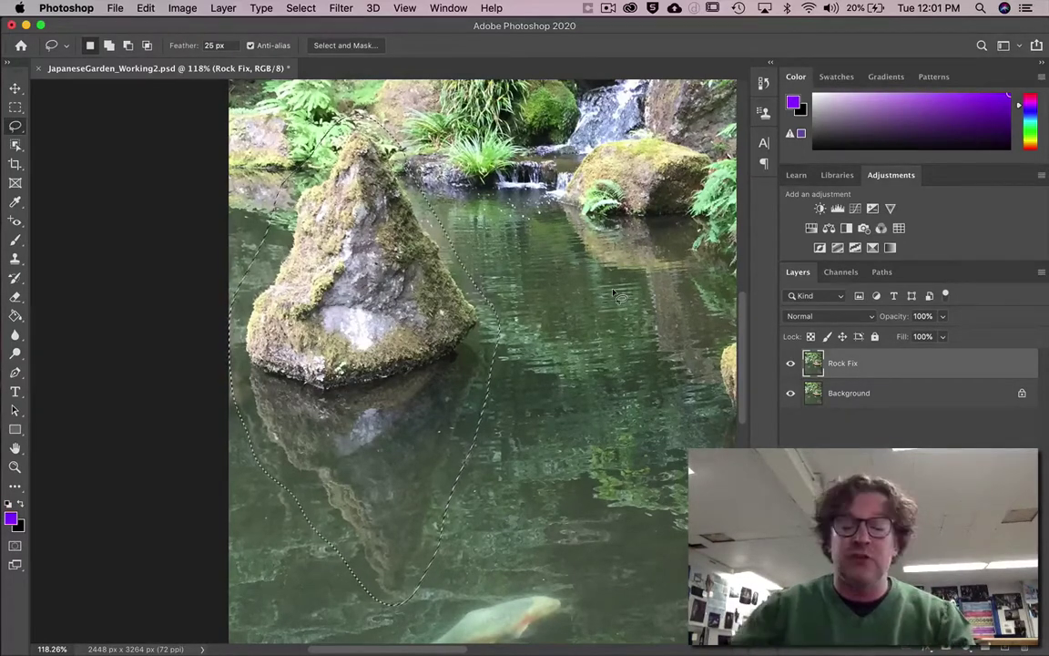
pyautogui.hotkey('shift', 'BackSpace')
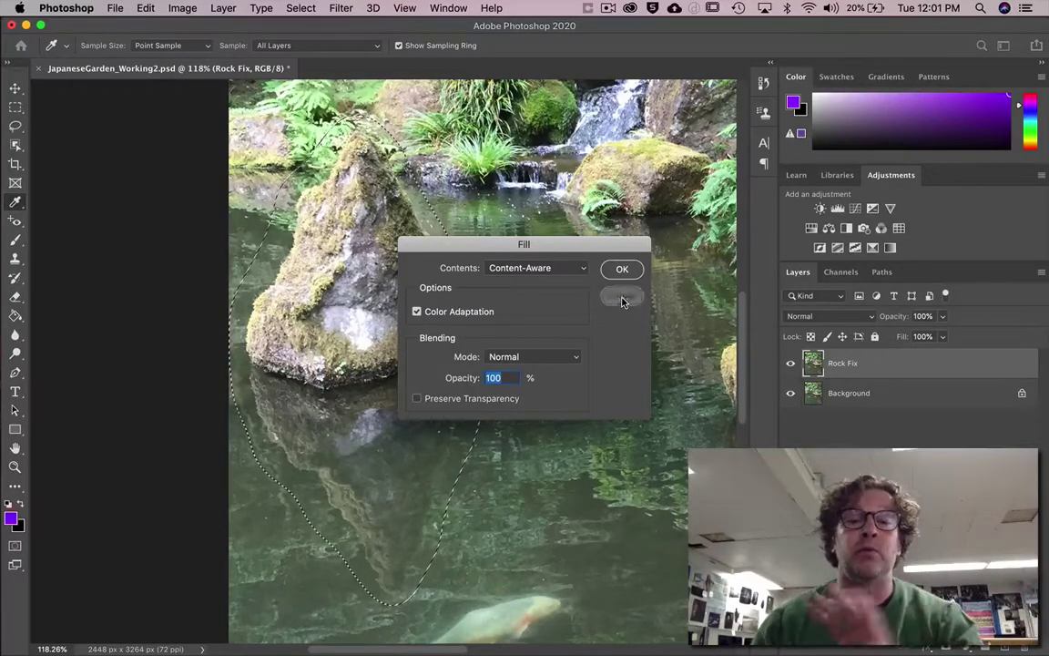
pyautogui.click(623, 298)
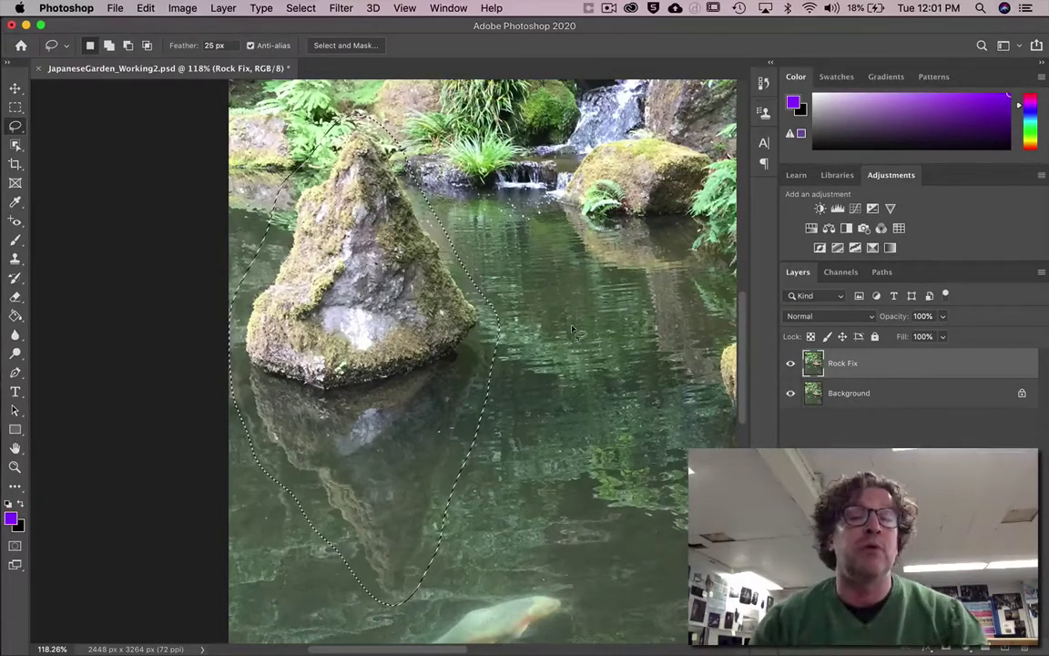
# Step: Start Content-Aware Fill for the rock selection and set its sampling area to Auto
pyautogui.click(146, 7)
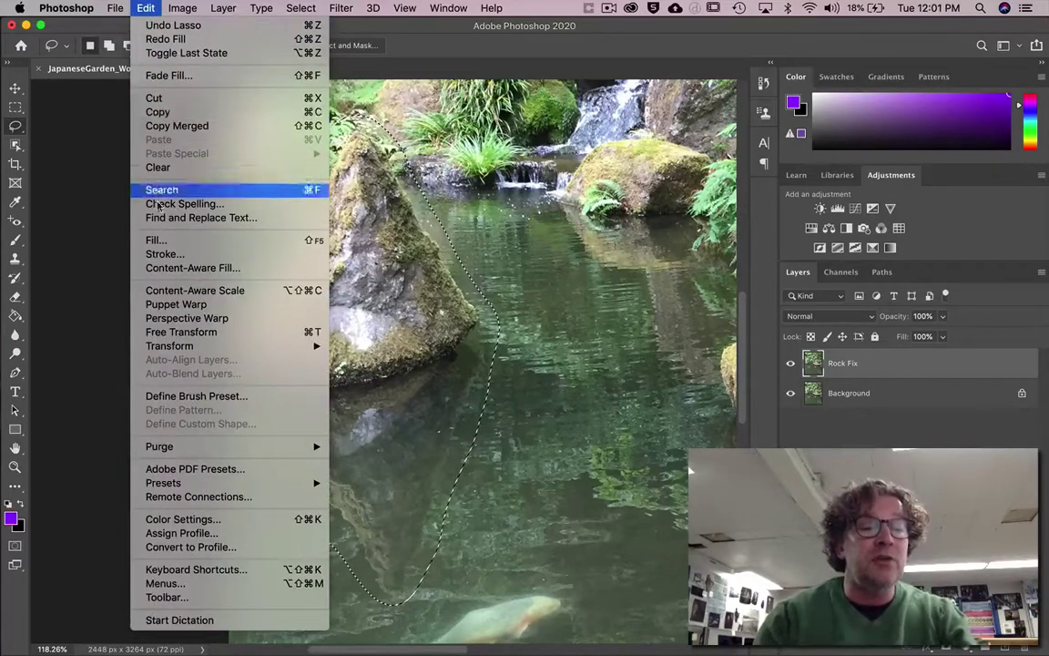
pyautogui.click(166, 270)
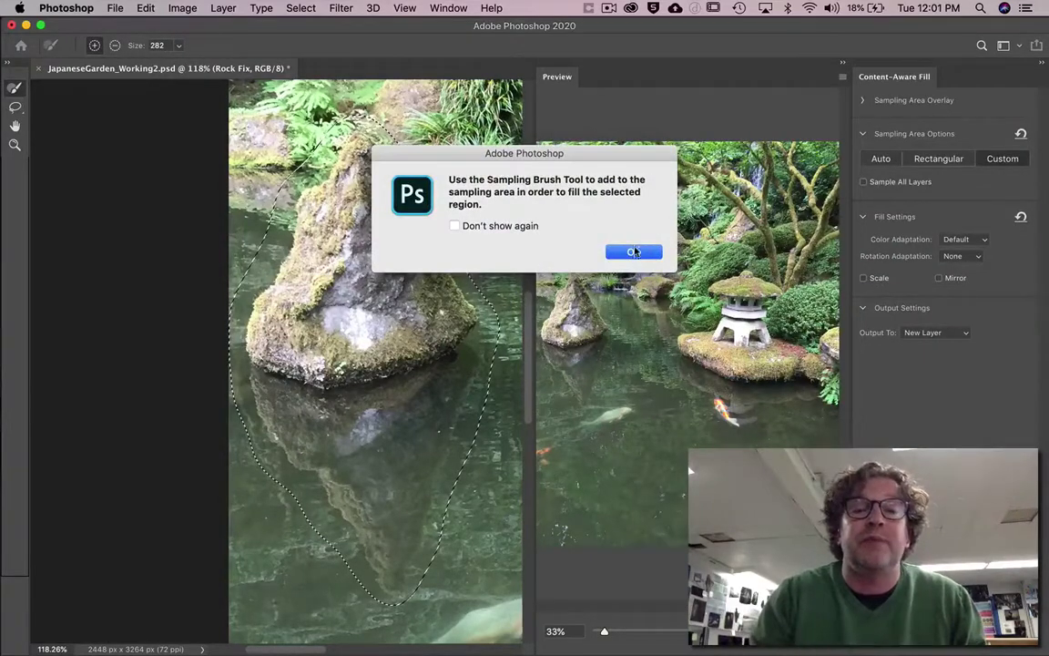
pyautogui.press('Return')
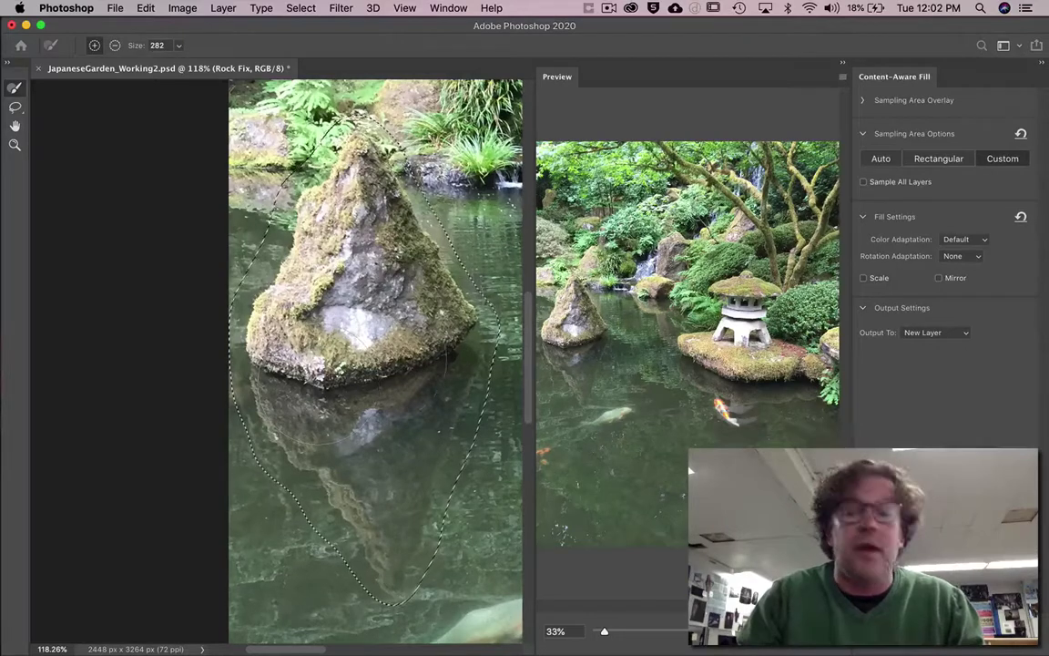
pyautogui.click(880, 159)
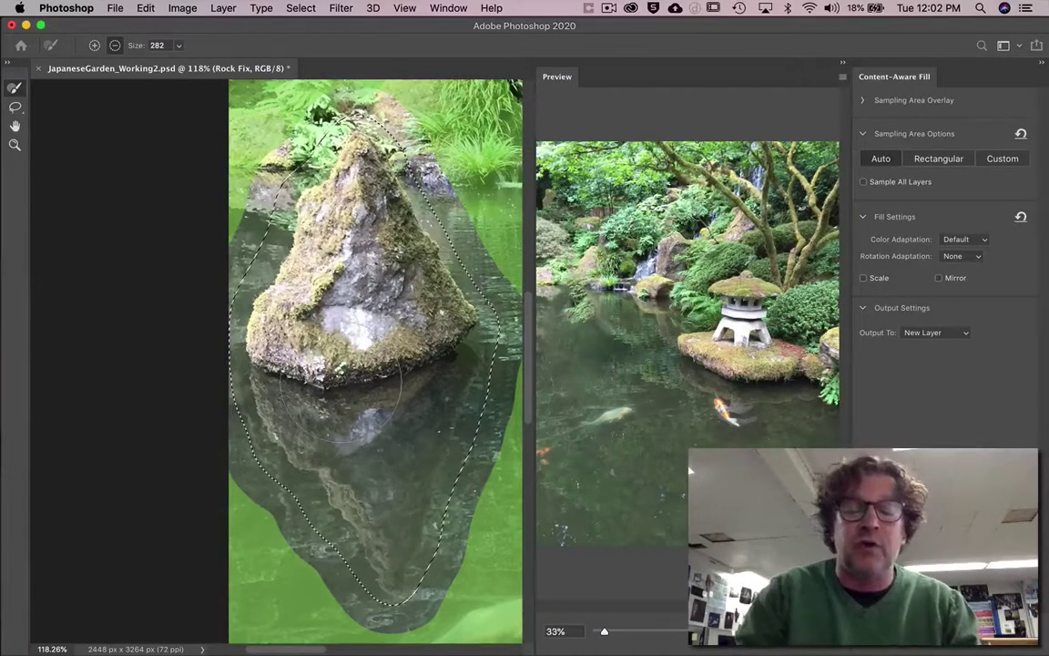
# Step: Set the Sampling Brush size to 700 and subtract the foliage and rocks above the pond from the sampling area
pyautogui.press('z')
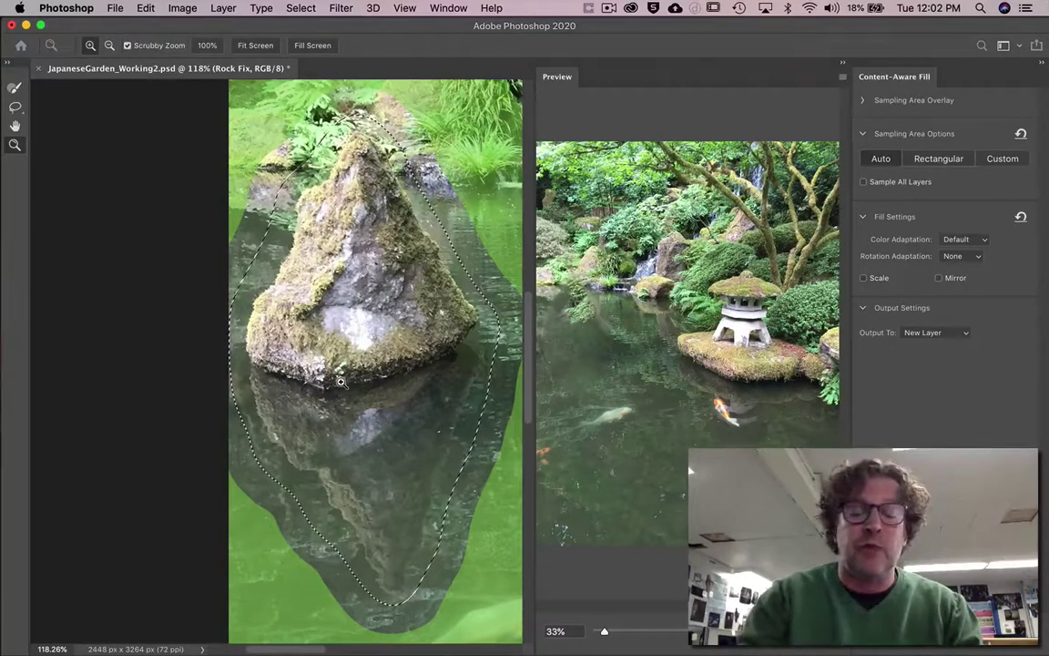
pyautogui.press('super+0')
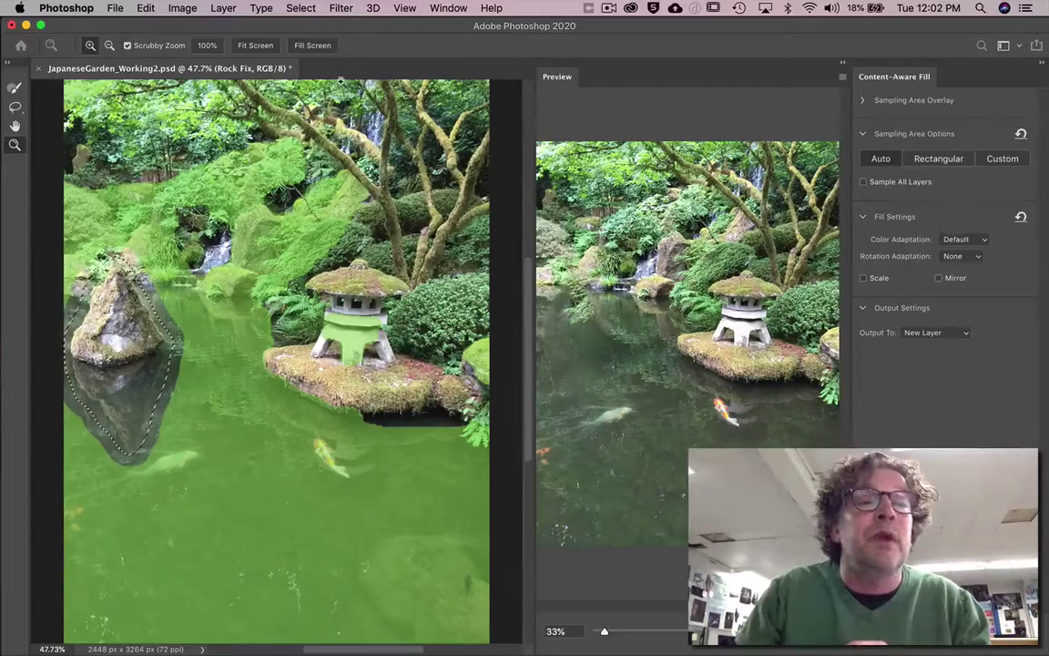
pyautogui.click(16, 89)
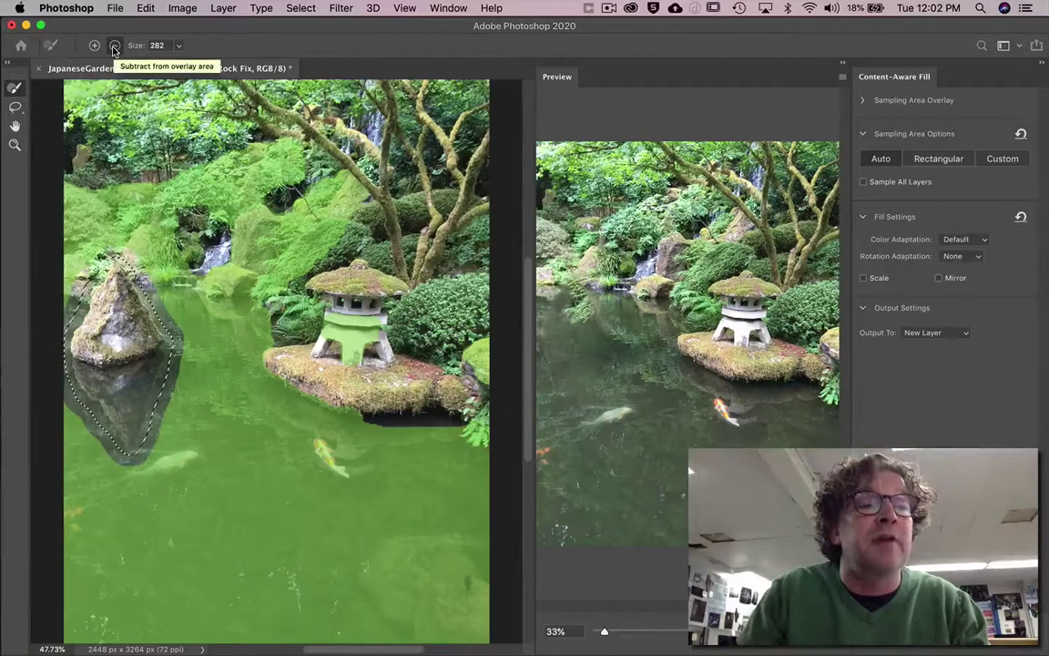
pyautogui.click(148, 45)
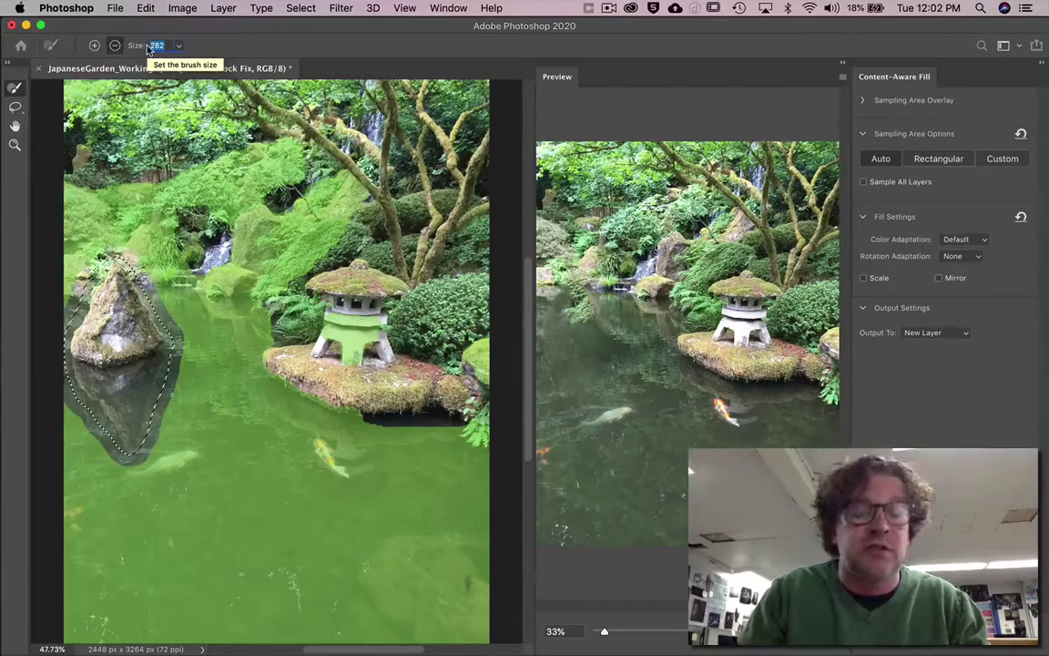
pyautogui.write('700')
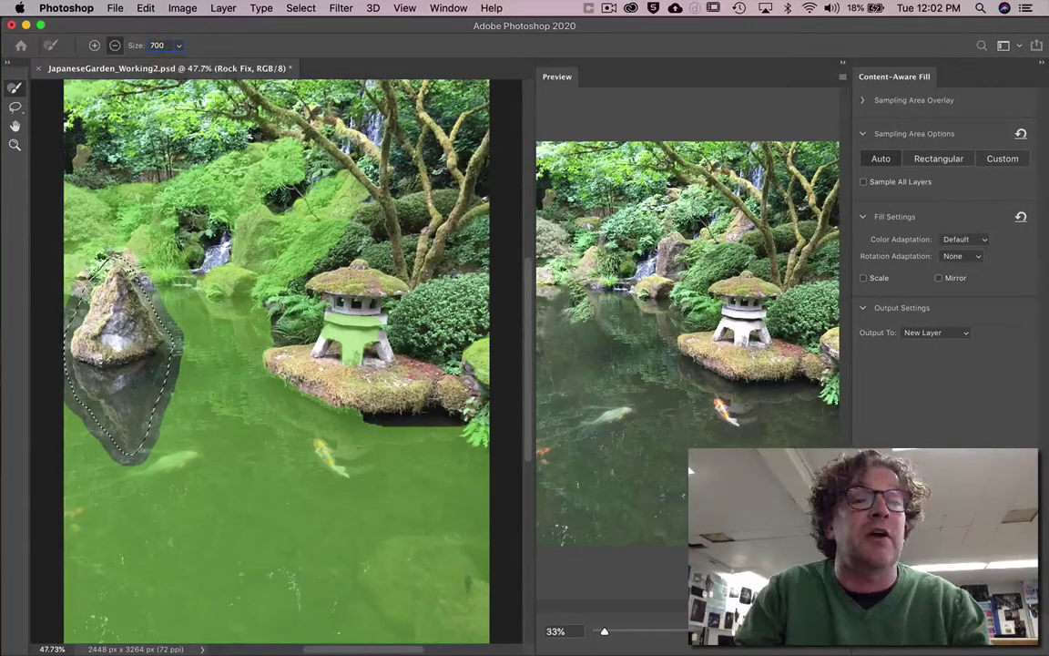
pyautogui.press('Return')
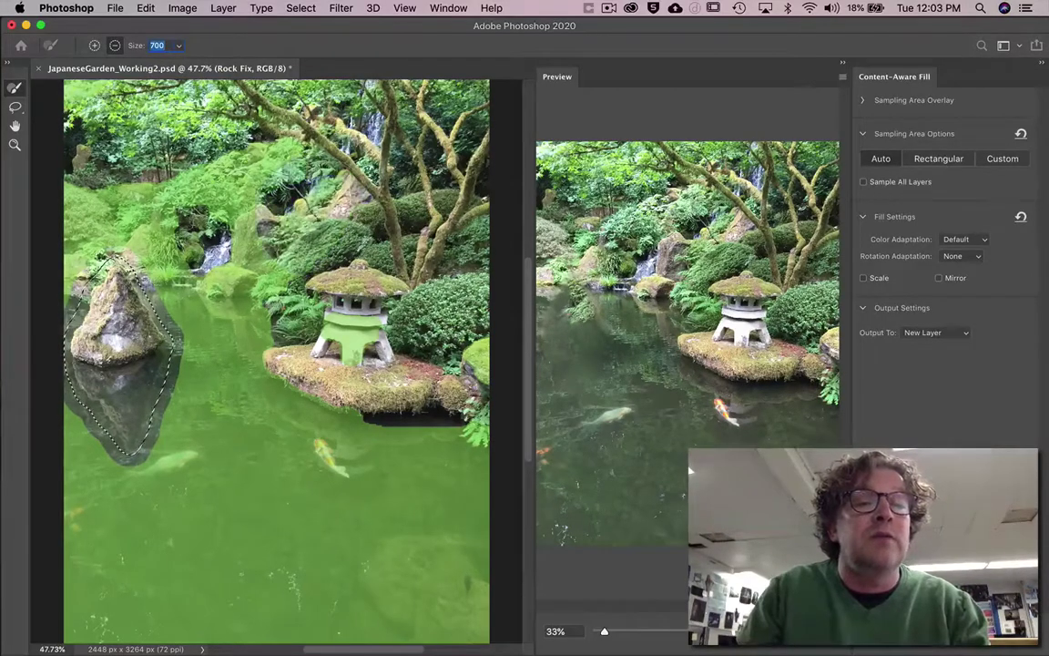
pyautogui.moveTo(150, 227); pyautogui.dragTo(13, 227)
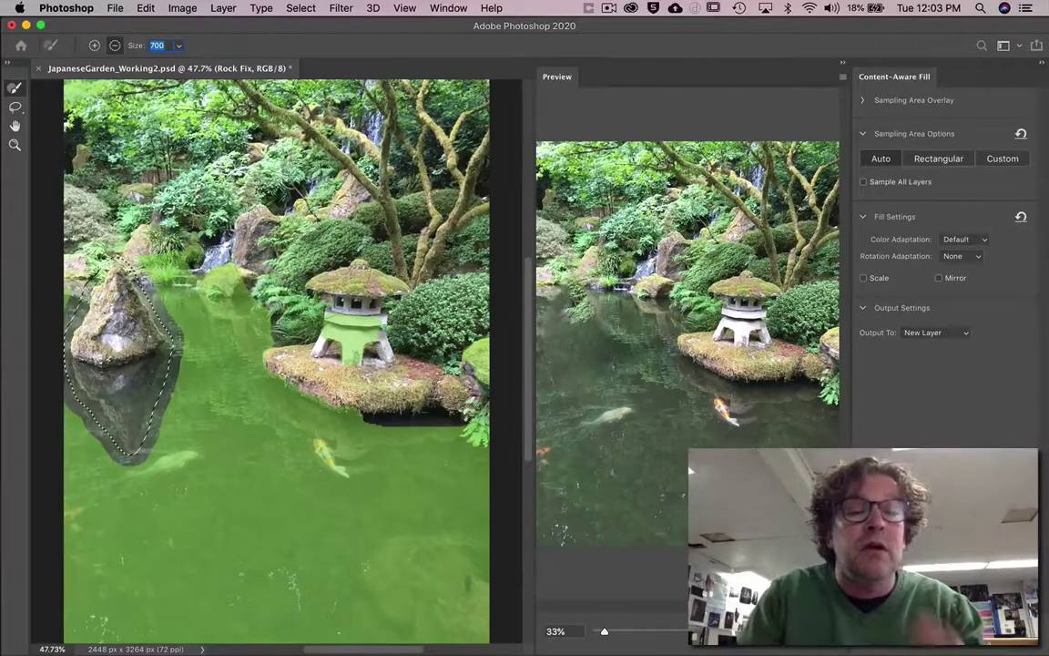
pyautogui.scroll(4, 687, 342)
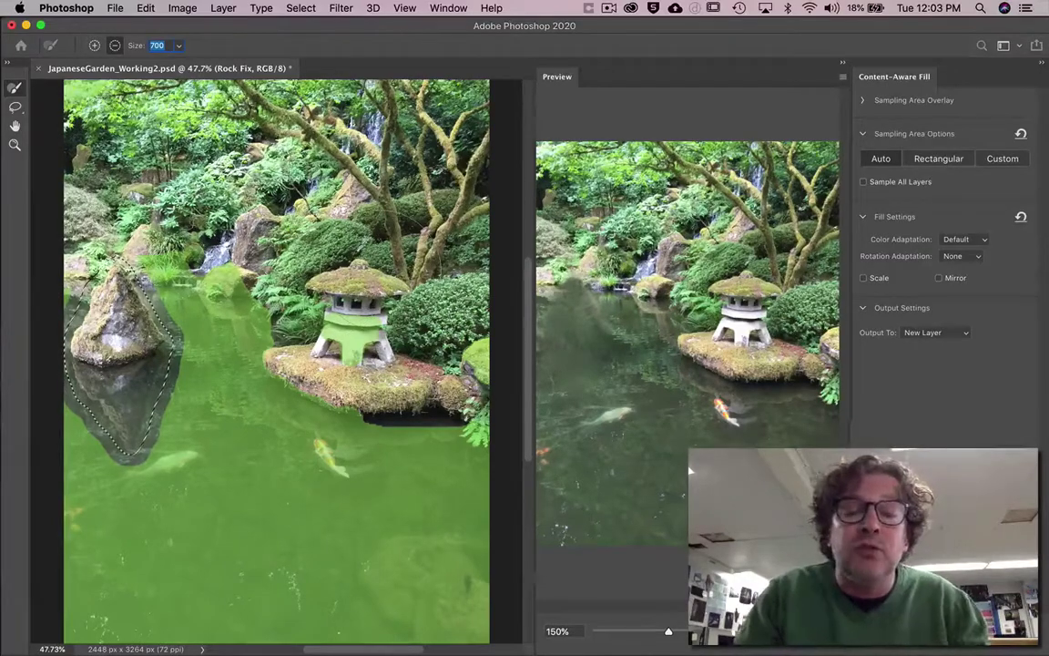
pyautogui.scroll(-4, 586, 318)
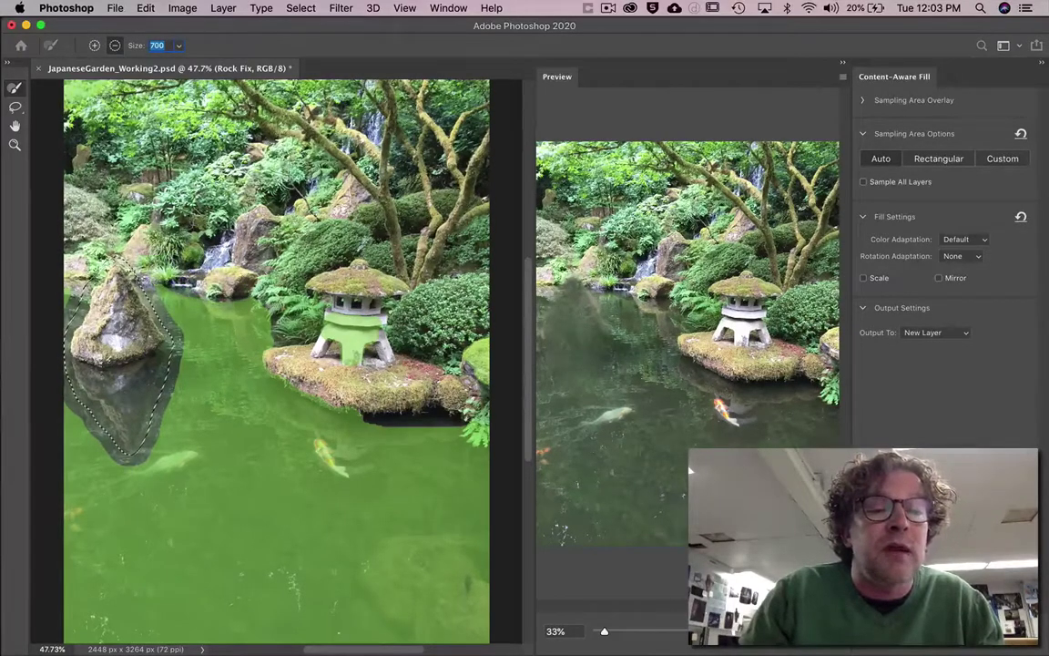
# Step: Subtract the stone lantern and its island from the sampling area, and add the rocks beside the waterfall with the Sampling Brush at size 200
pyautogui.moveTo(248, 252)
pyautogui.mouseDown()
pyautogui.moveTo(305, 300)
pyautogui.moveTo(330, 357)
pyautogui.moveTo(371, 374)
pyautogui.mouseUp()
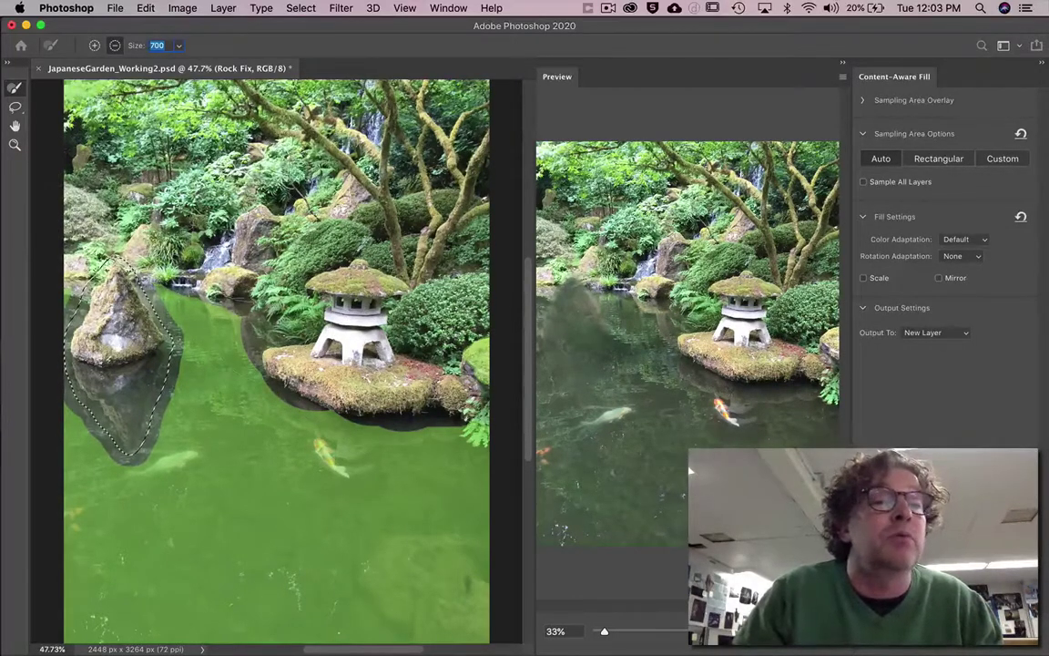
pyautogui.click(94, 45)
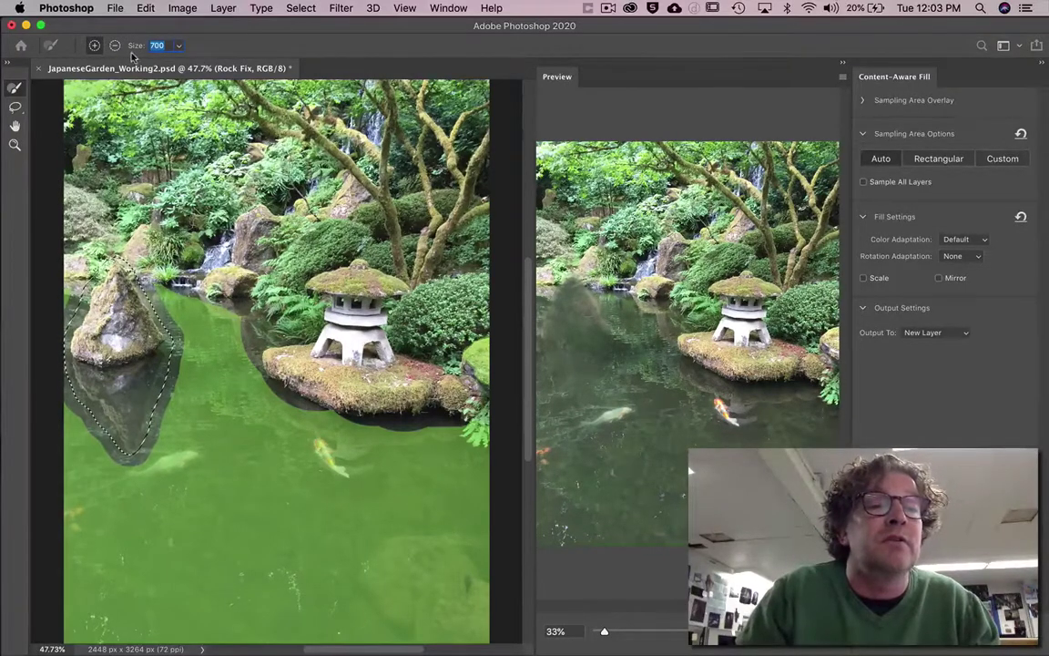
pyautogui.write('580')
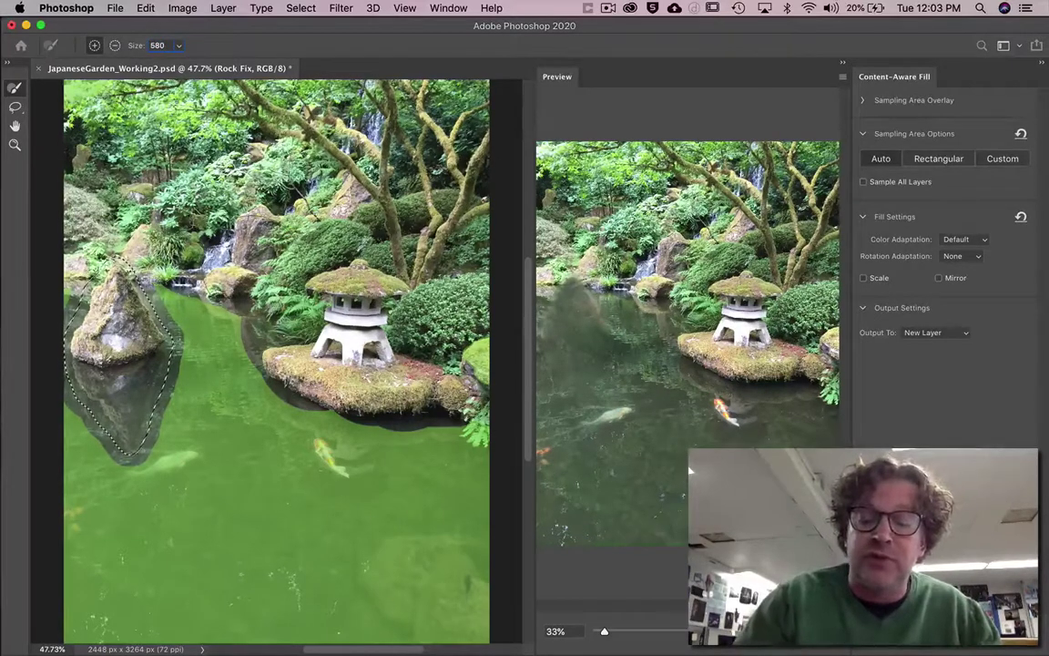
pyautogui.write('250')
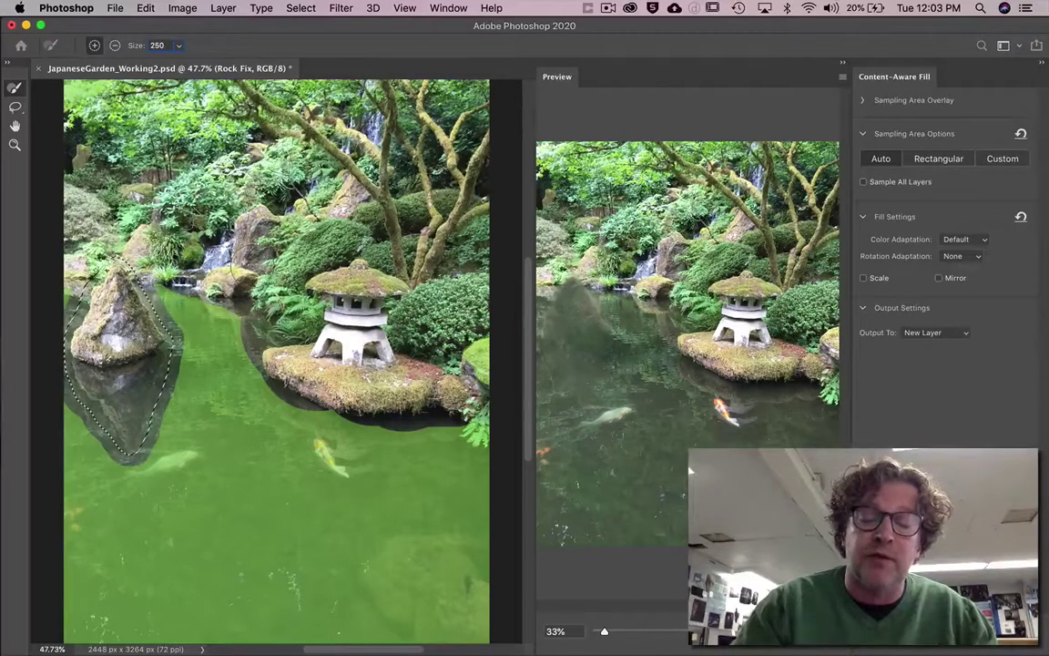
pyautogui.write('150')
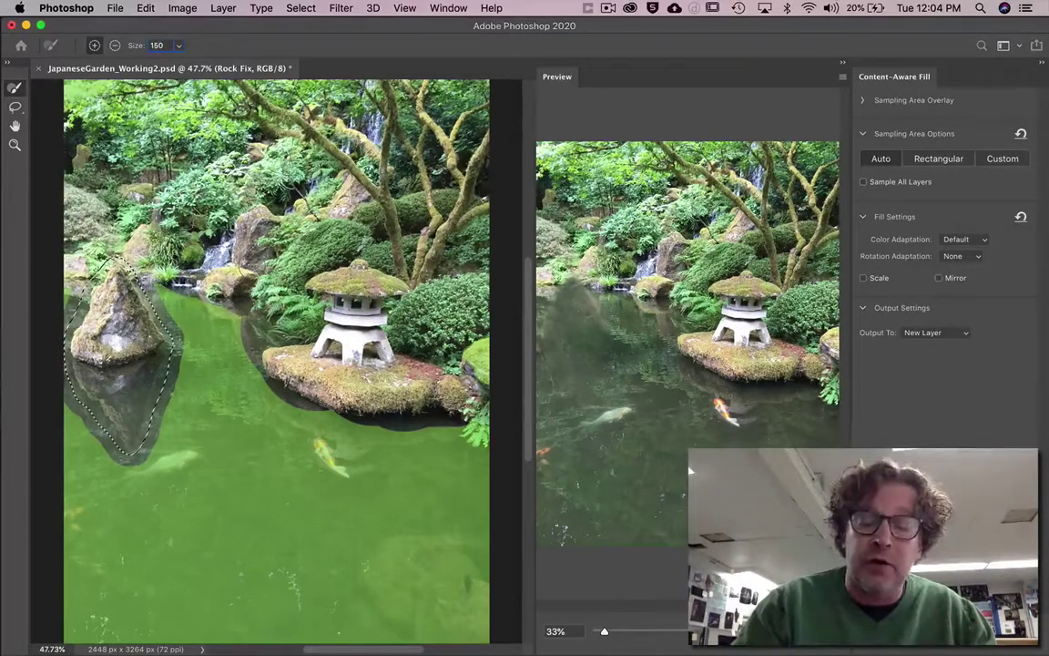
pyautogui.write('600')
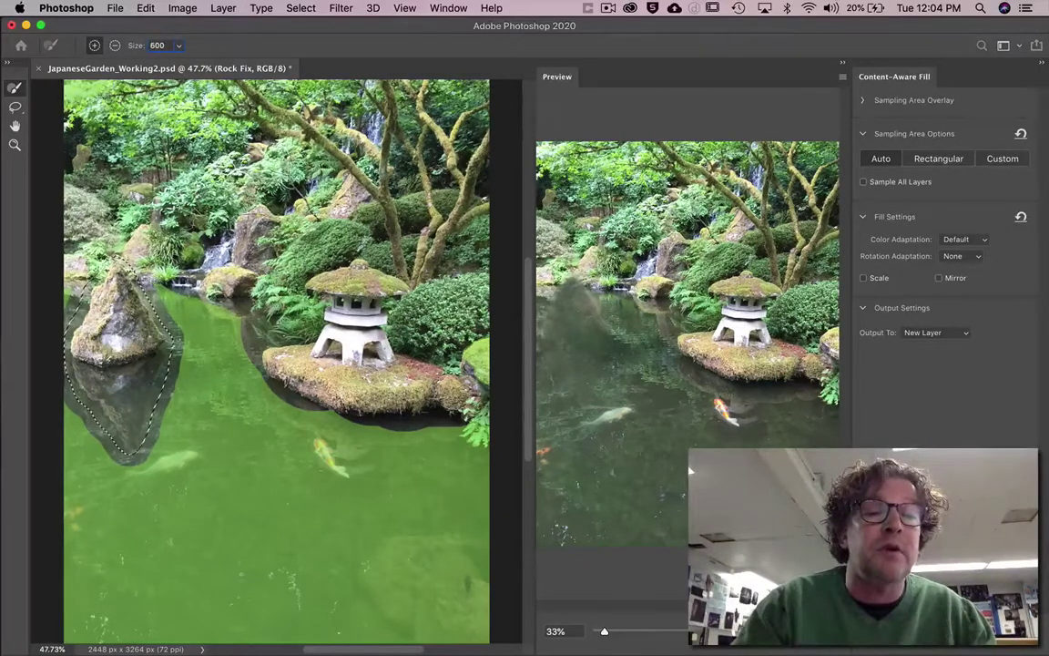
pyautogui.write('200')
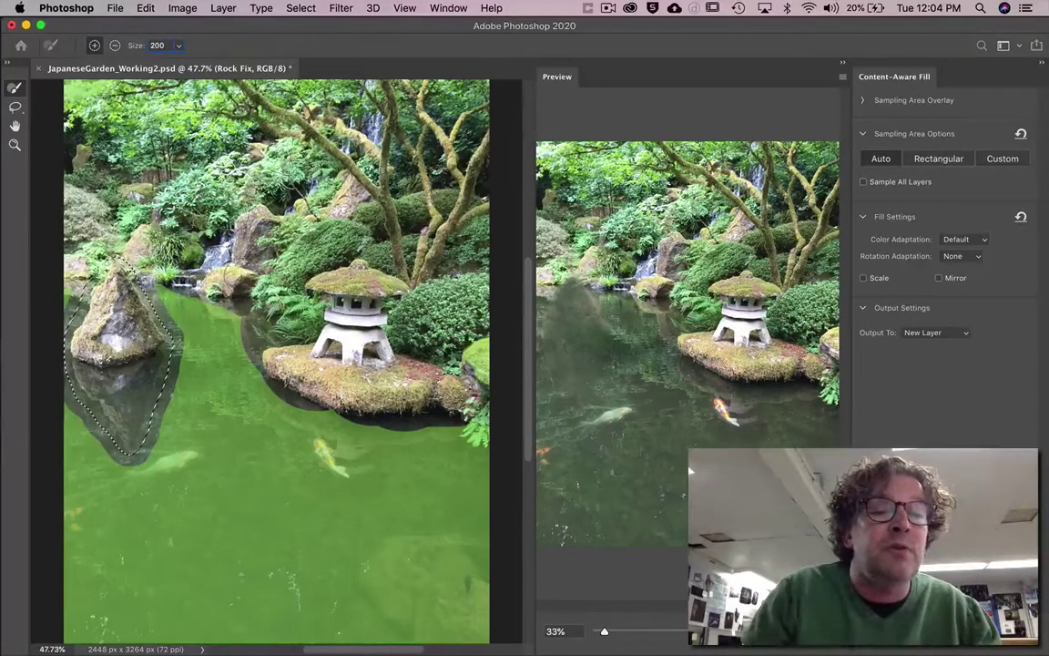
pyautogui.press('Return')
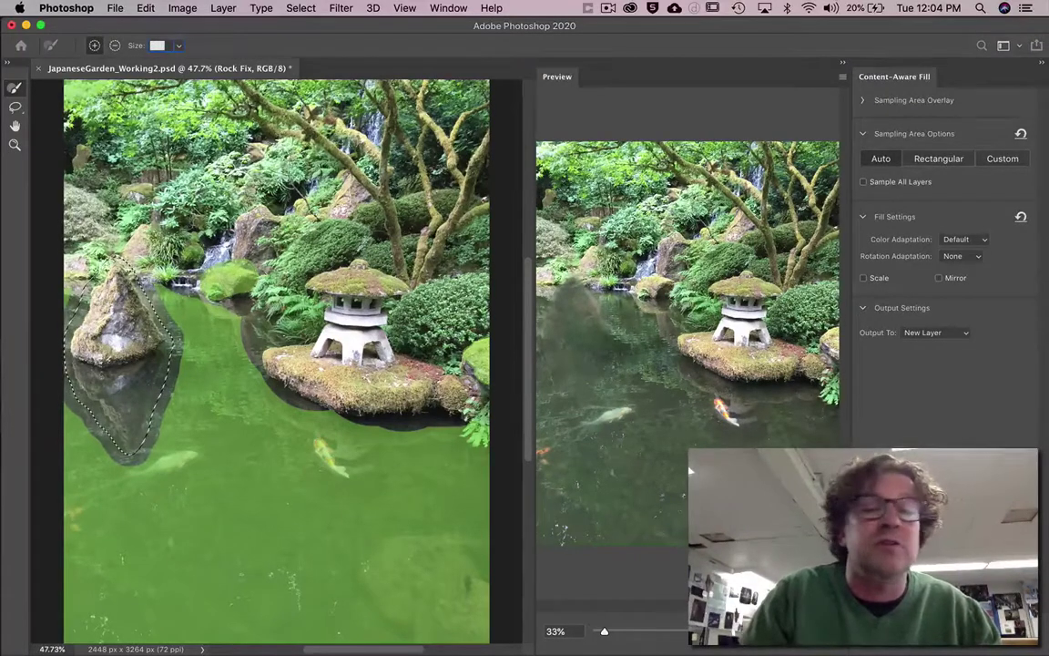
pyautogui.moveTo(604, 631); pyautogui.dragTo(668, 631)
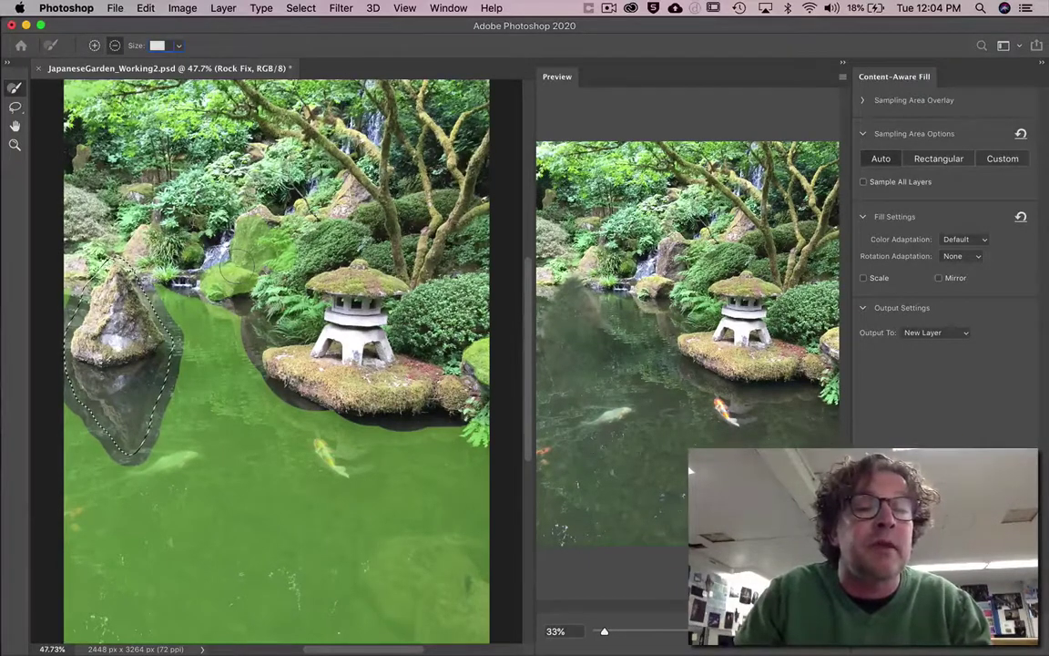
pyautogui.press('alt')
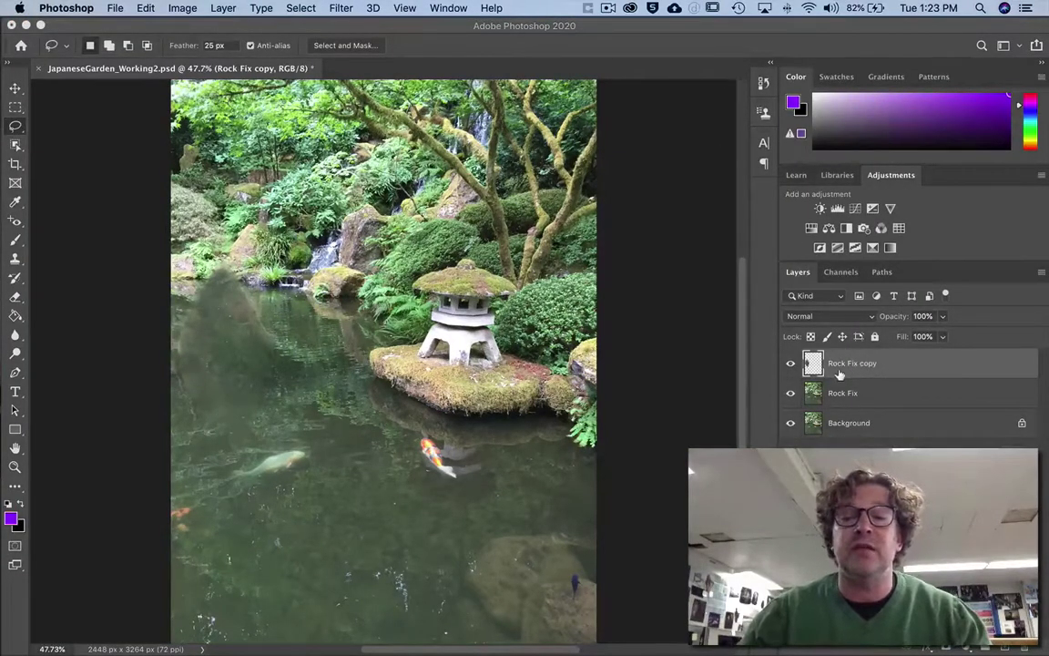
# Step: Compare the Content-Aware Fill layer with the original by hiding and showing it, and rename that layer Rock Fix more
pyautogui.click(789, 364)
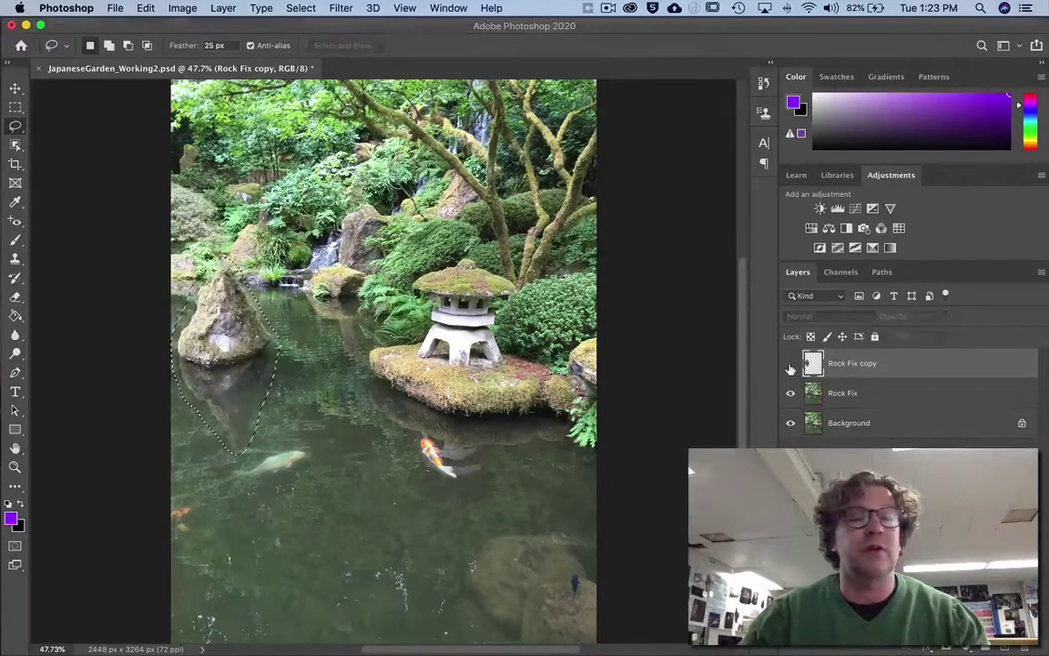
pyautogui.click(789, 365)
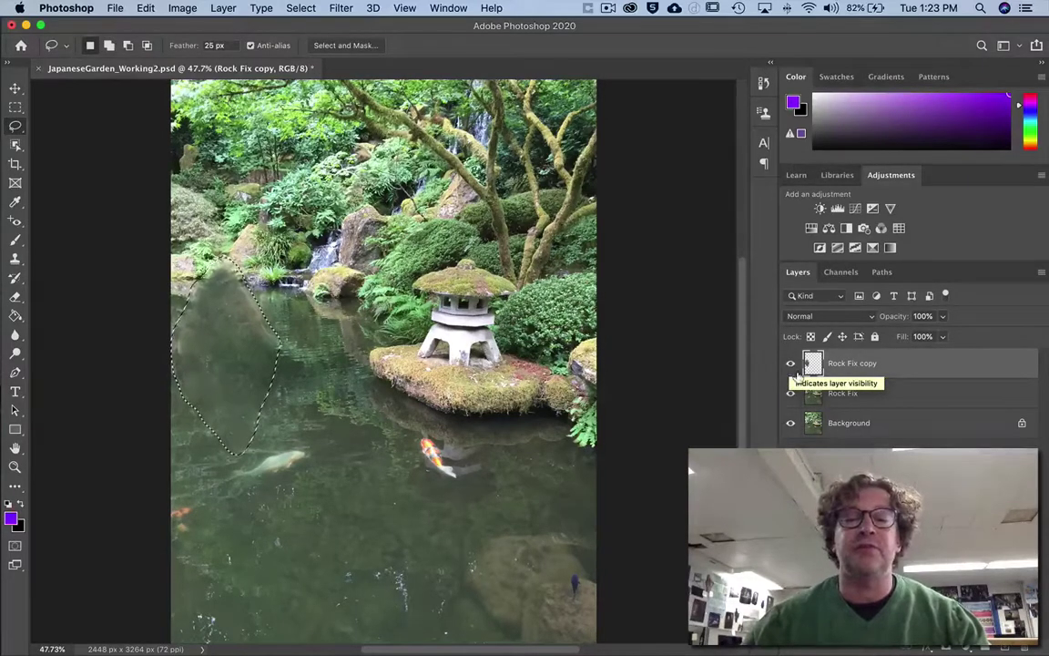
pyautogui.doubleClick(852, 365)
pyautogui.doubleClick(864, 364)
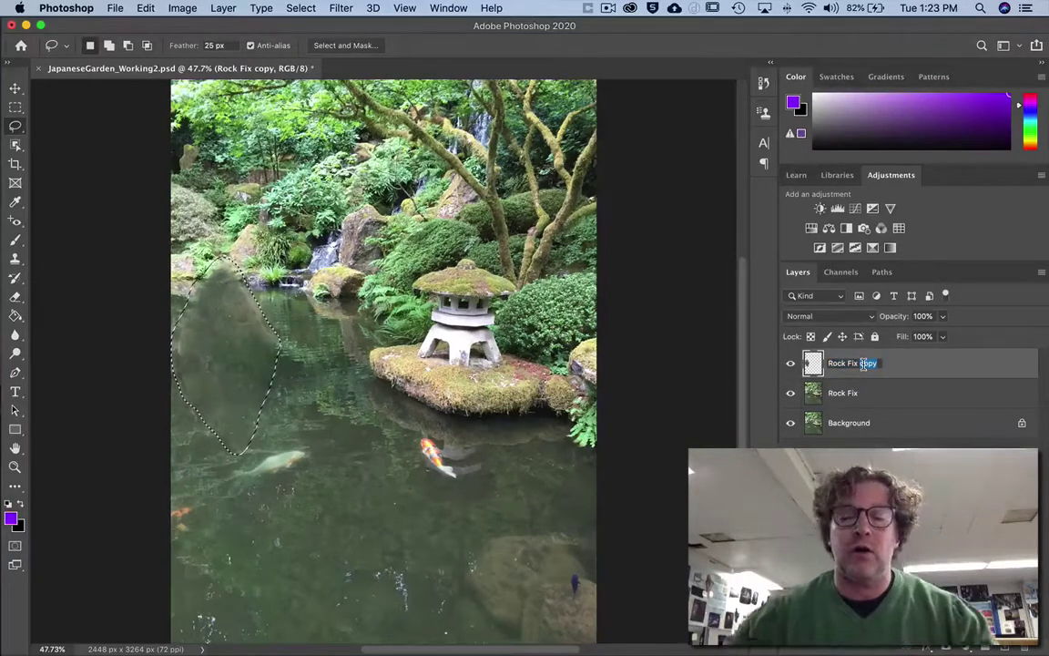
pyautogui.write('more')
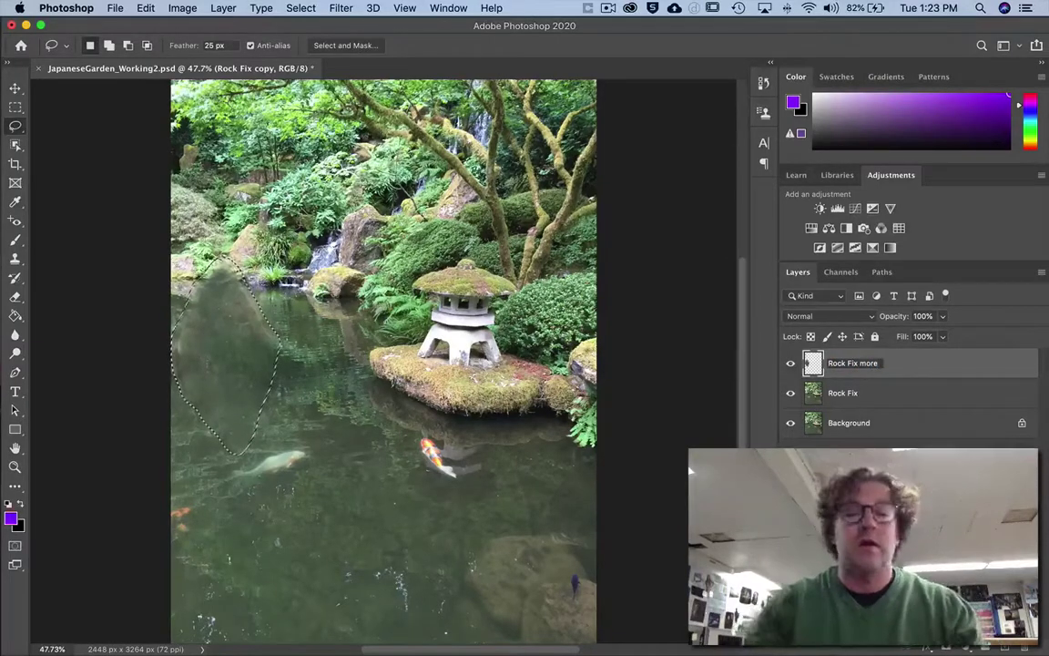
pyautogui.press('Return')
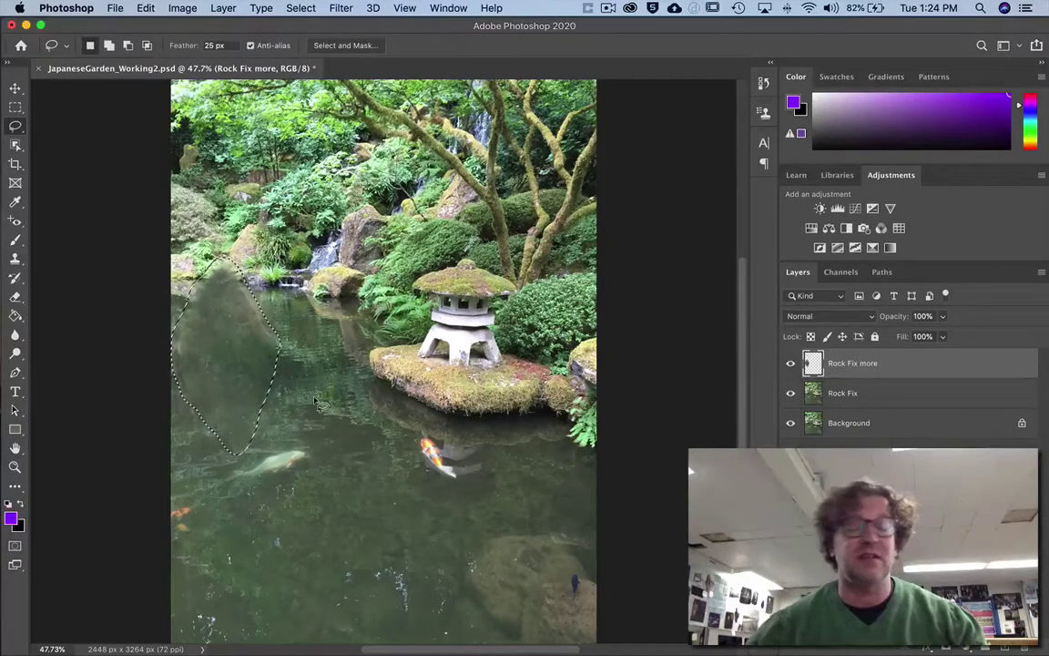
# Step: Deselect the rock area and set up the Clone Stamp with its soft round brush at 100% opacity
pyautogui.press('super+d')
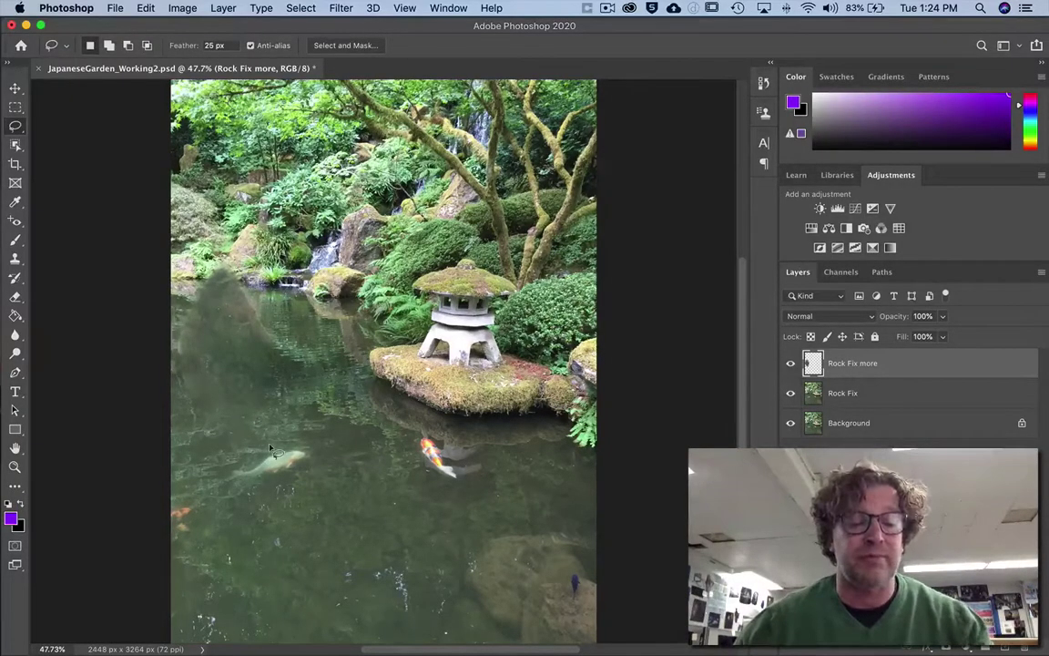
pyautogui.press('s')
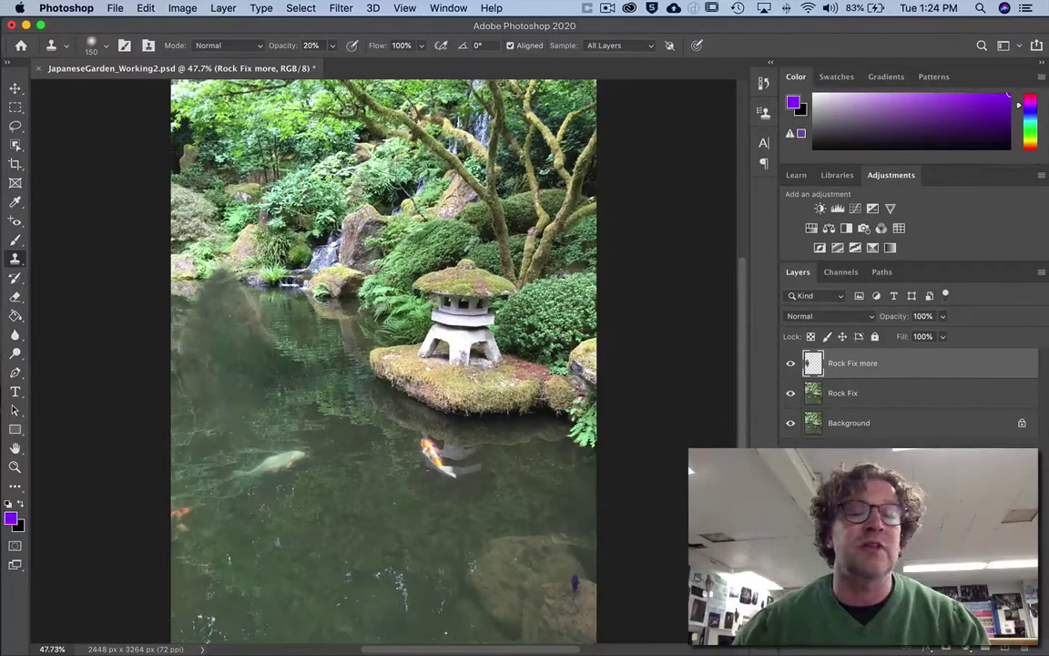
pyautogui.click(100, 46)
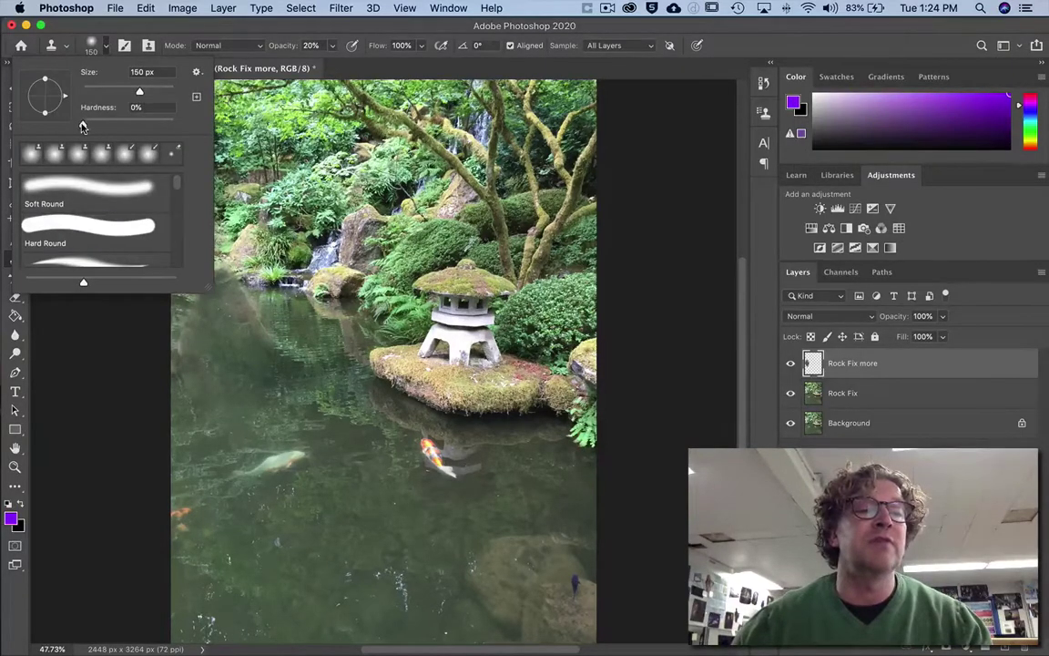
pyautogui.click(105, 47)
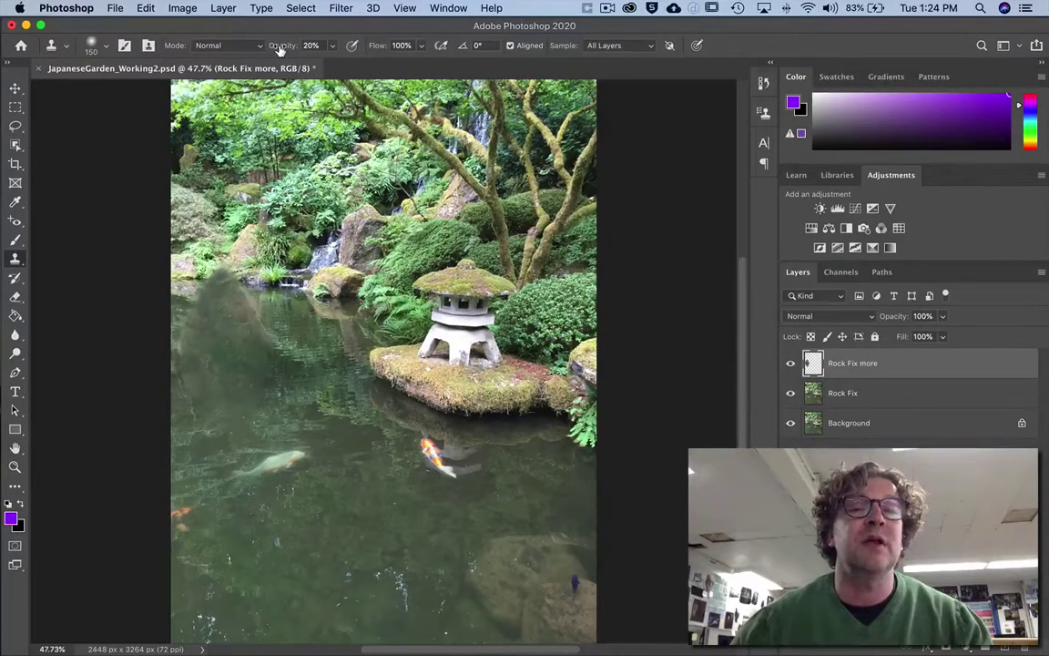
pyautogui.moveTo(280, 50); pyautogui.dragTo(698, 42)
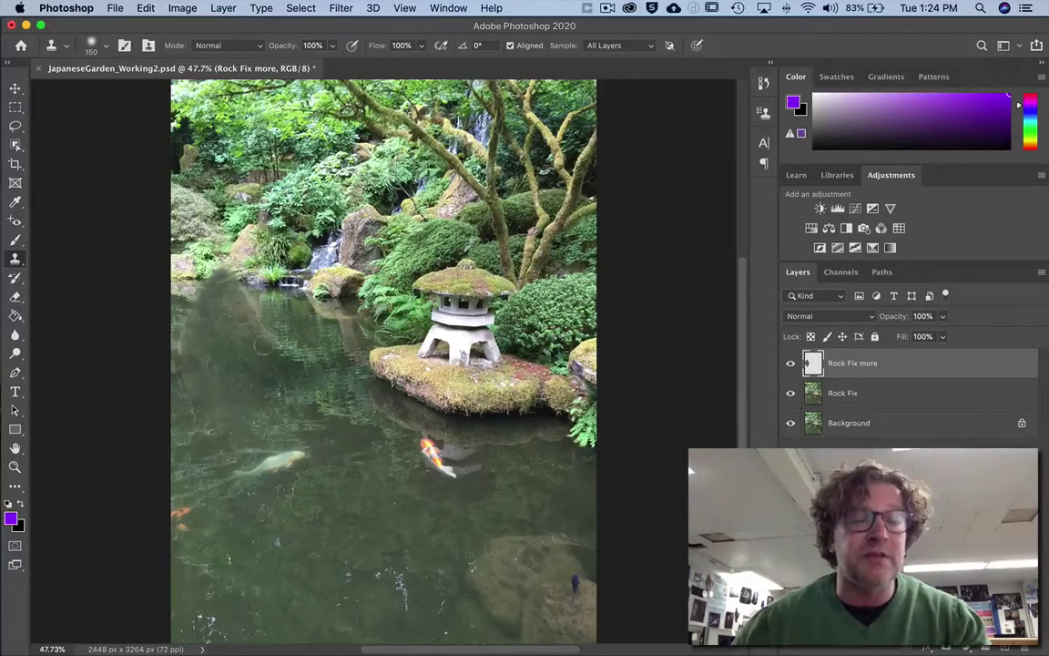
# Step: Clone rippled pond water over the ghostly edge of the filled rock area on the side facing the lantern
pyautogui.press('z')
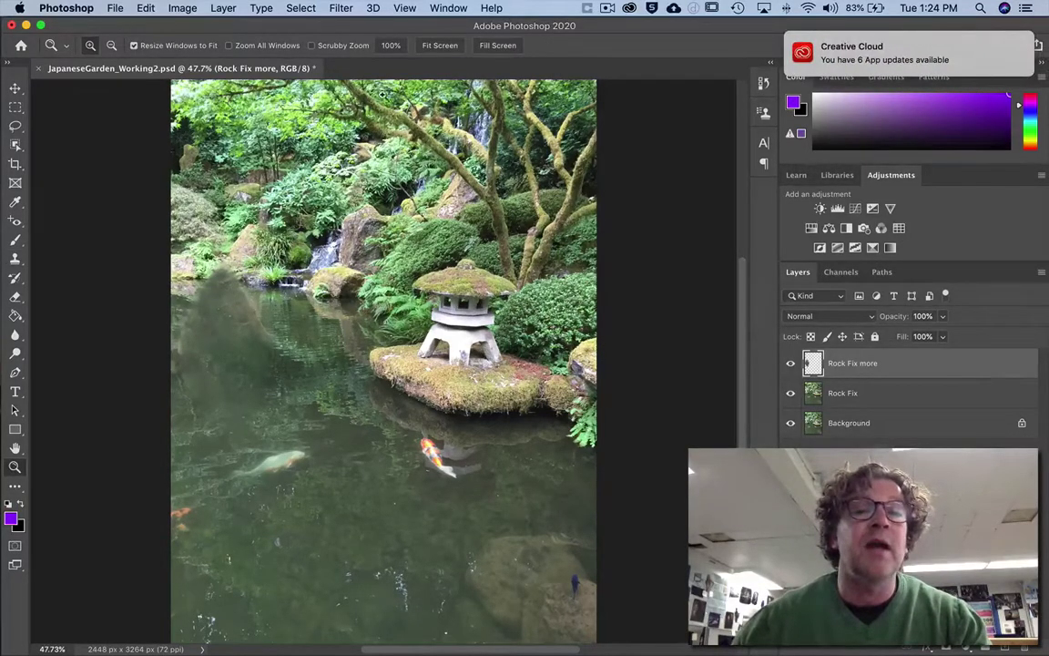
pyautogui.click(312, 45)
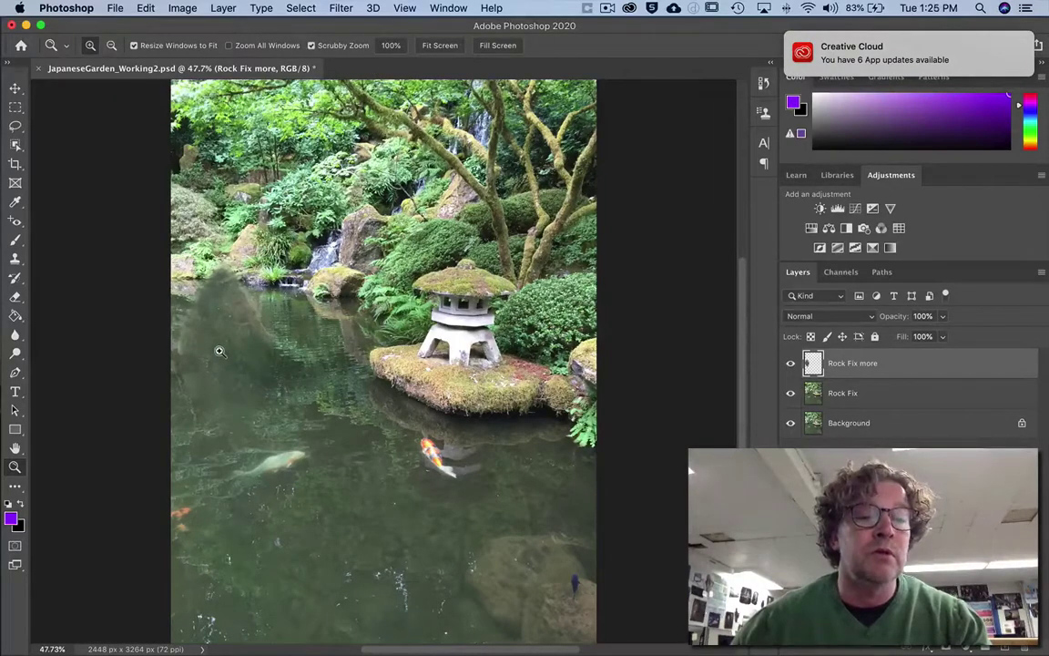
pyautogui.moveTo(221, 353); pyautogui.dragTo(375, 344)
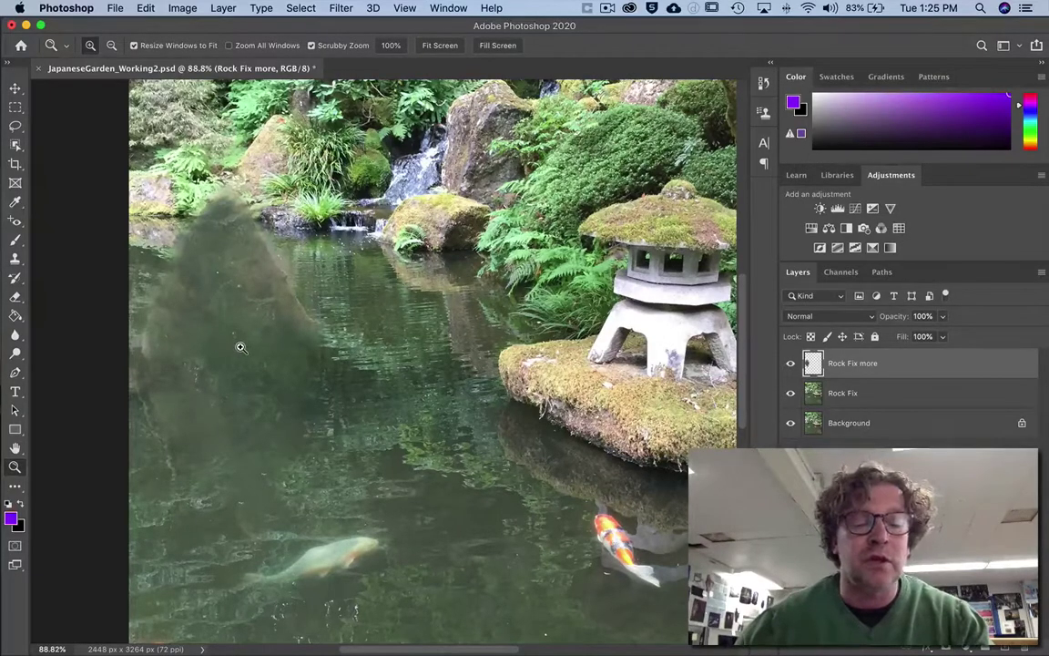
pyautogui.moveTo(239, 344); pyautogui.dragTo(336, 351)
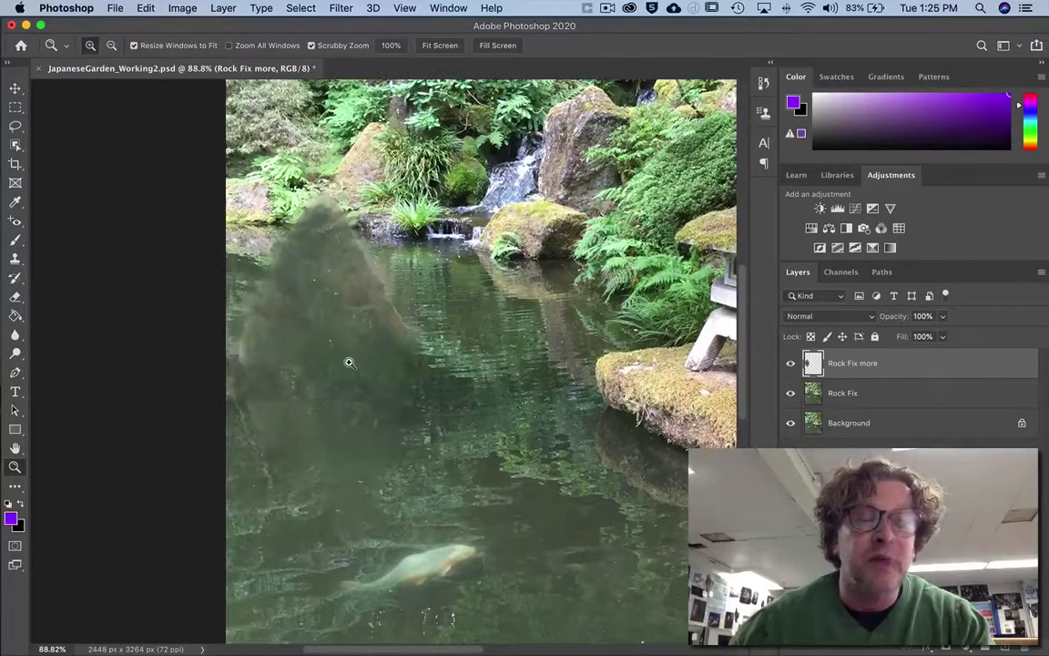
pyautogui.press('s')
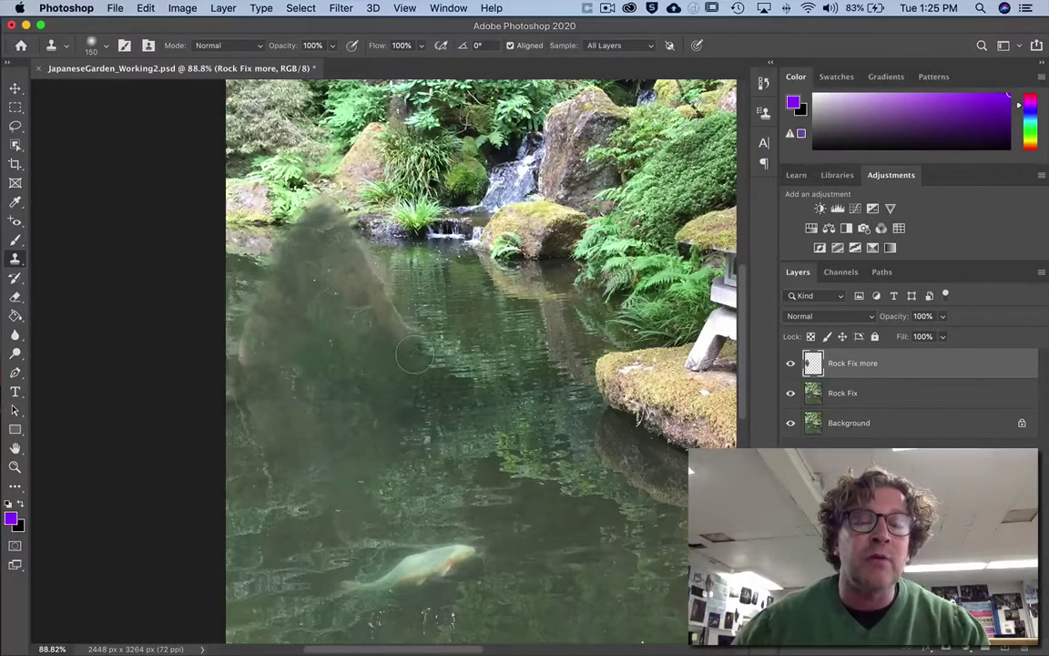
pyautogui.moveTo(415, 354)
pyautogui.mouseDown()
pyautogui.moveTo(363, 301)
pyautogui.moveTo(385, 300)
pyautogui.moveTo(335, 268)
pyautogui.moveTo(400, 336)
pyautogui.mouseUp()
pyautogui.moveTo(371, 298)
pyautogui.mouseDown()
pyautogui.moveTo(366, 289)
pyautogui.moveTo(354, 297)
pyautogui.mouseUp()
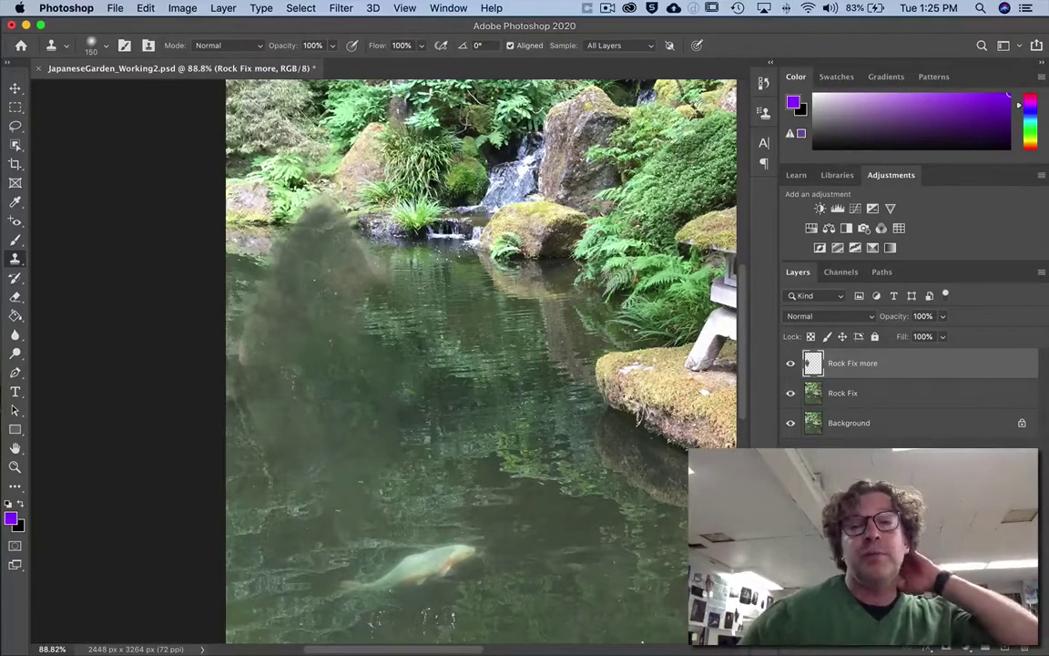
# Step: Review the Clone Stamp's layer sampling options, and view the Rock Fix more layer in isolation before showing the other layers again
pyautogui.click(607, 46)
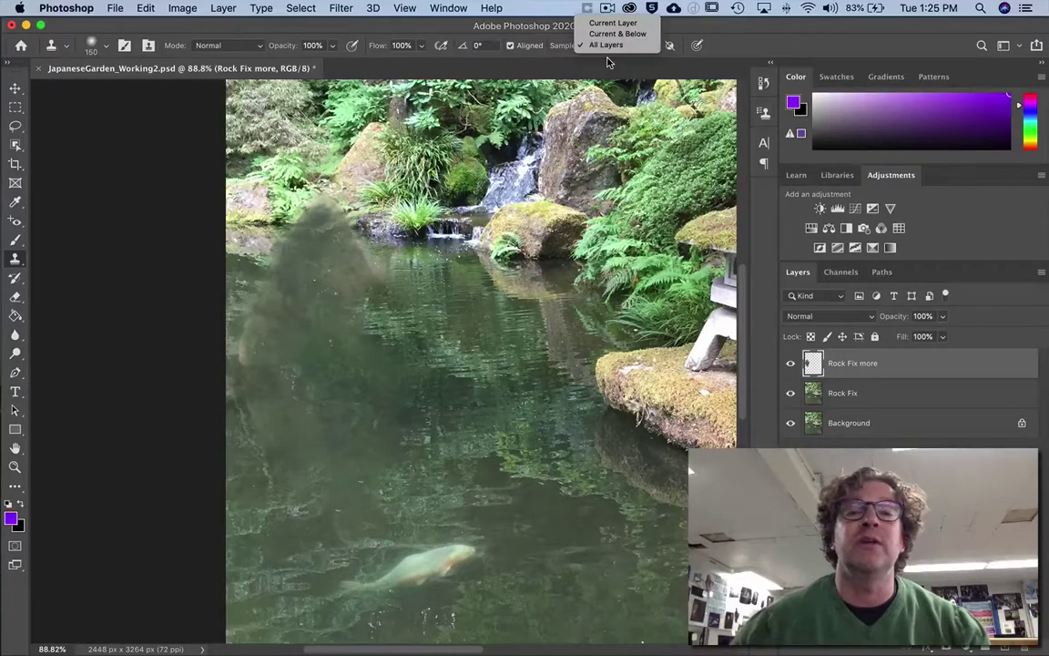
pyautogui.click(609, 62)
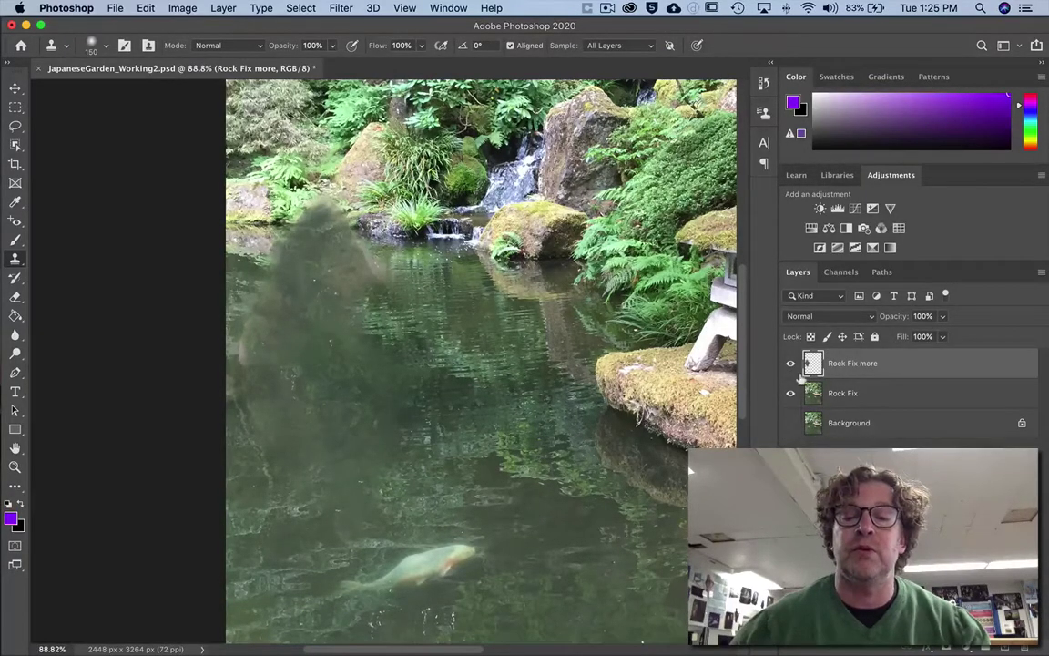
pyautogui.moveTo(790, 422); pyautogui.dragTo(790, 392)
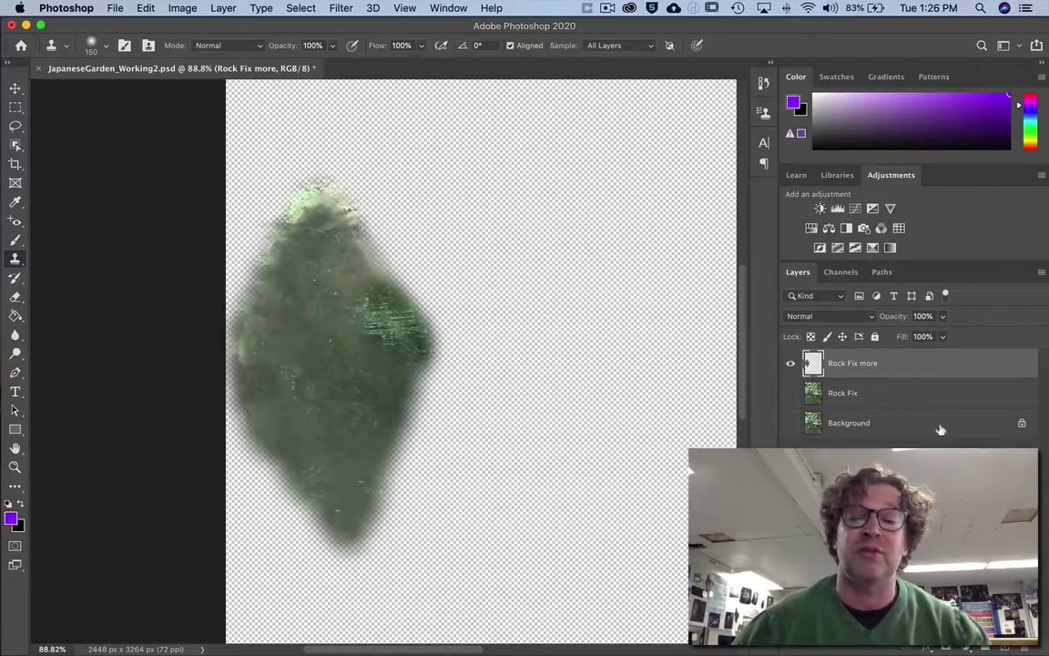
pyautogui.moveTo(790, 392); pyautogui.dragTo(790, 423)
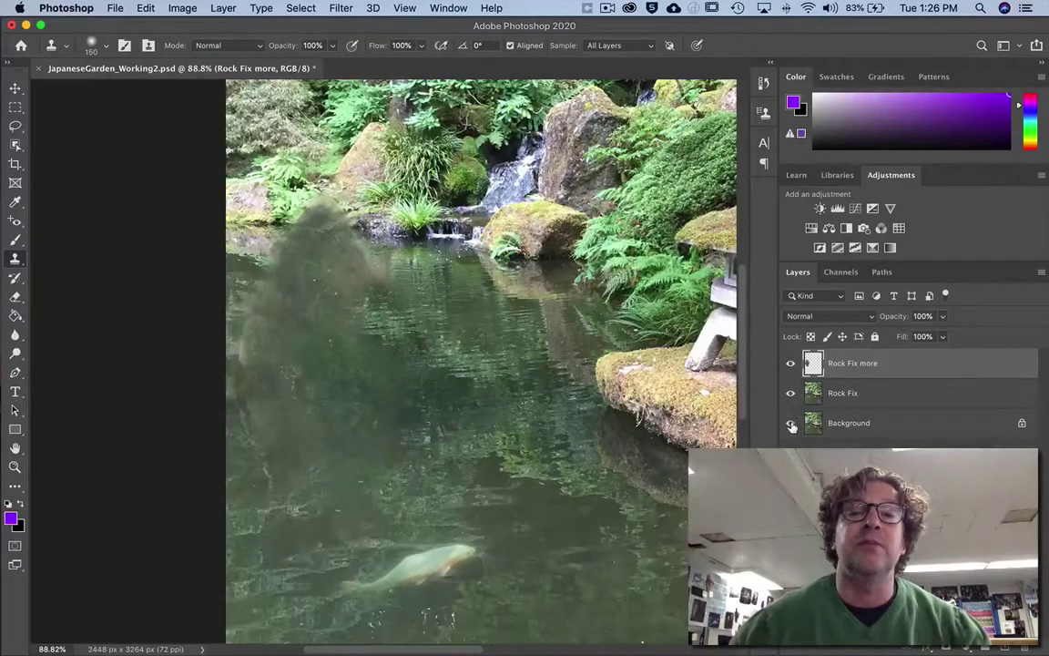
pyautogui.click(617, 46)
pyautogui.click(618, 45)
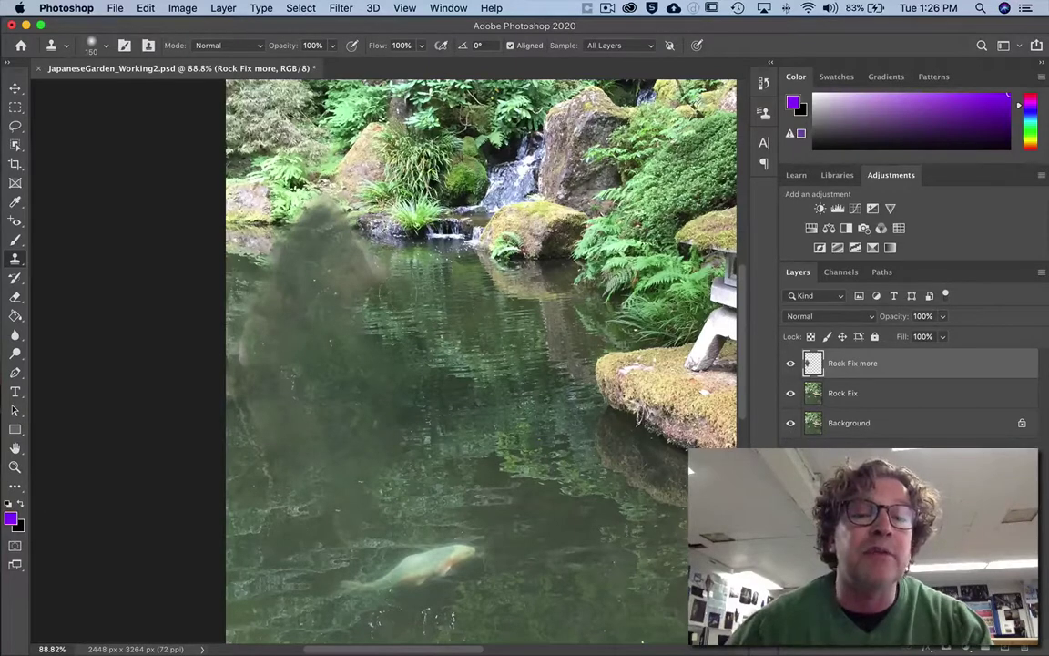
# Step: Clone pond ripples and leaf reflections over the upper and middle parts of the ghostly rock shape
pyautogui.moveTo(346, 259)
pyautogui.mouseDown()
pyautogui.moveTo(326, 242)
pyautogui.moveTo(364, 265)
pyautogui.moveTo(330, 241)
pyautogui.moveTo(365, 271)
pyautogui.moveTo(339, 244)
pyautogui.moveTo(335, 280)
pyautogui.mouseUp()
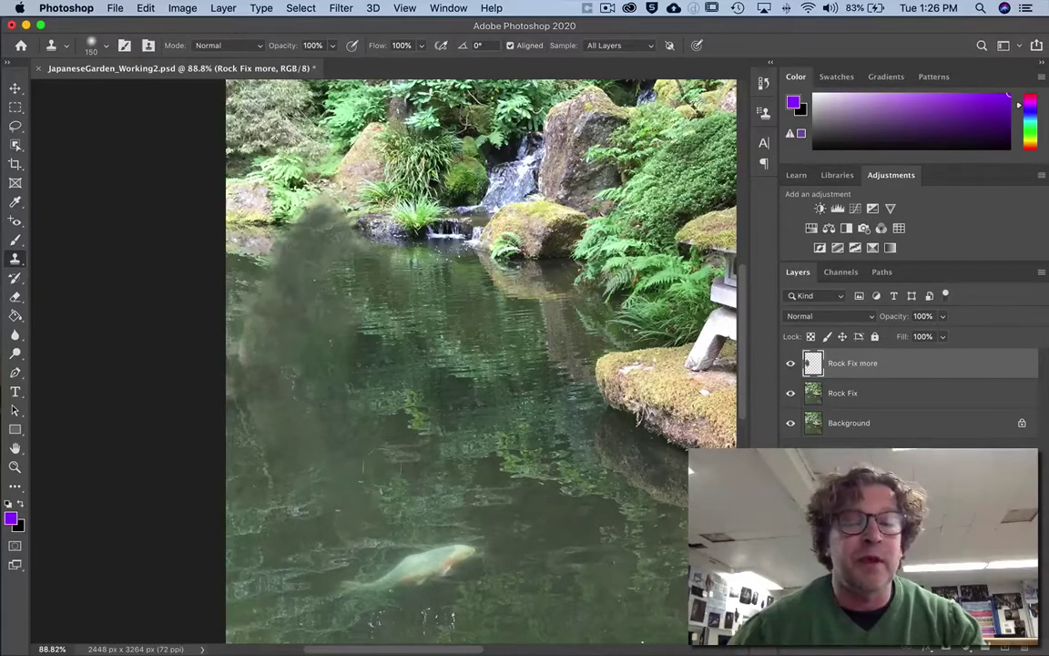
pyautogui.moveTo(390, 422)
pyautogui.mouseDown()
pyautogui.moveTo(330, 357)
pyautogui.moveTo(269, 359)
pyautogui.moveTo(299, 391)
pyautogui.moveTo(214, 300)
pyautogui.mouseUp()
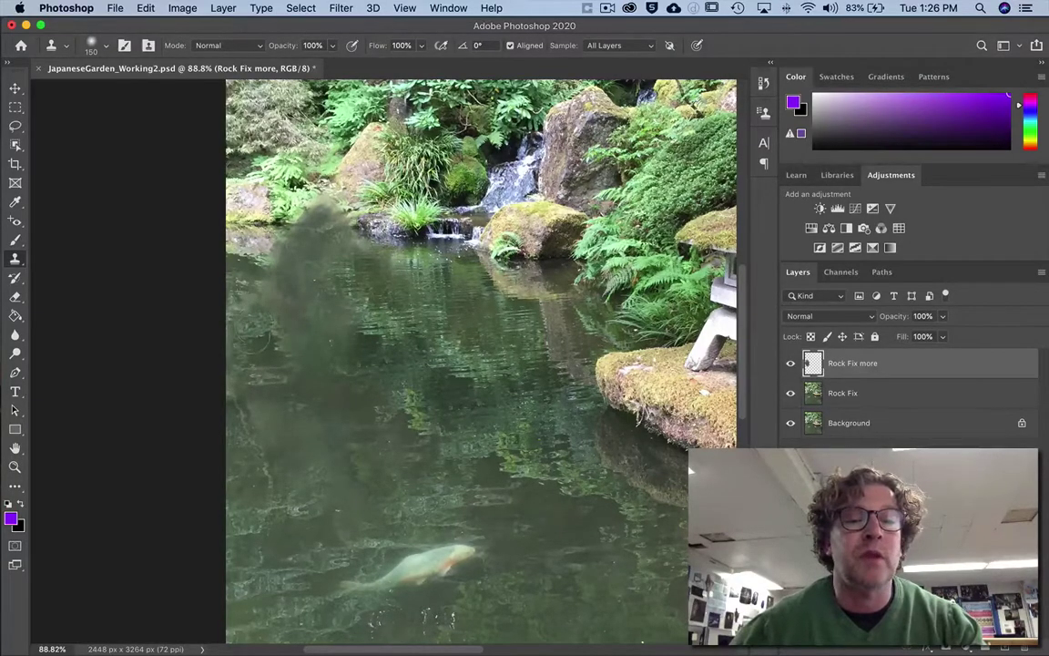
pyautogui.moveTo(271, 315)
pyautogui.mouseDown()
pyautogui.moveTo(287, 339)
pyautogui.moveTo(319, 312)
pyautogui.moveTo(326, 320)
pyautogui.moveTo(330, 308)
pyautogui.moveTo(305, 283)
pyautogui.mouseUp()
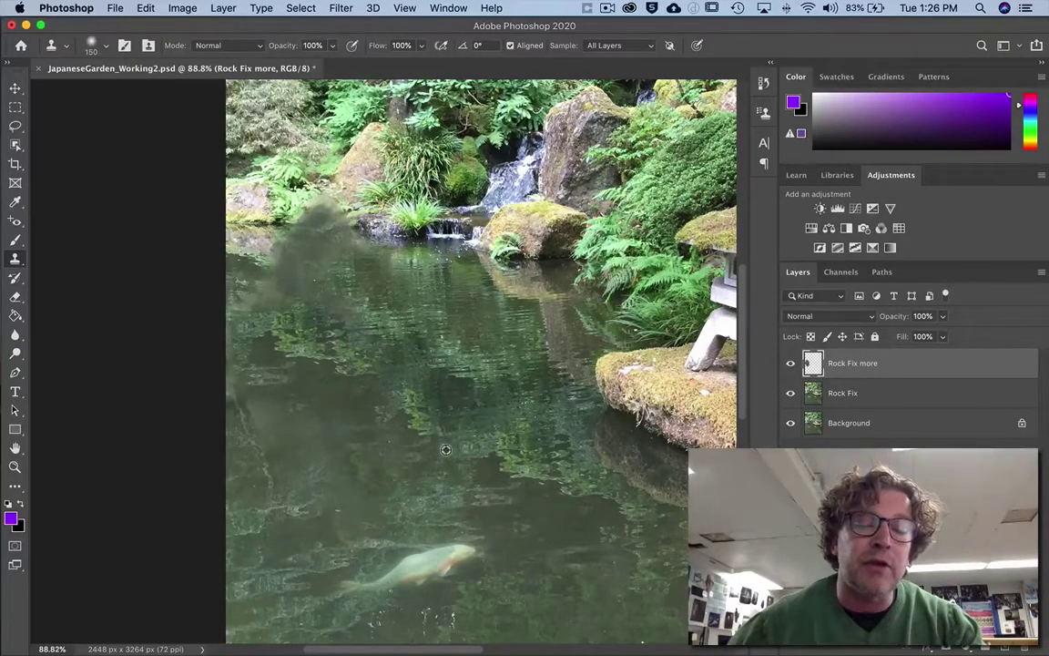
# Step: Clone green leaf reflections over the lower murky area above the pale koi, and rippled water near the waterfall bank
pyautogui.moveTo(353, 496); pyautogui.dragTo(337, 470)
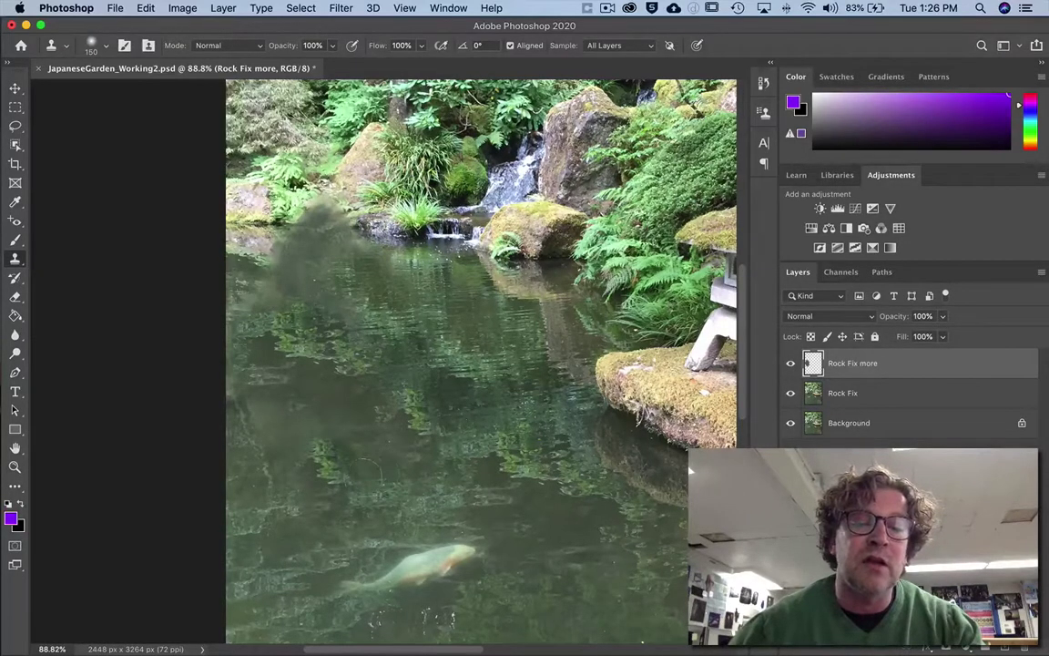
pyautogui.keyDown('alt'); pyautogui.click(443, 456); pyautogui.keyUp('alt')
pyautogui.moveTo(327, 434); pyautogui.dragTo(276, 448)
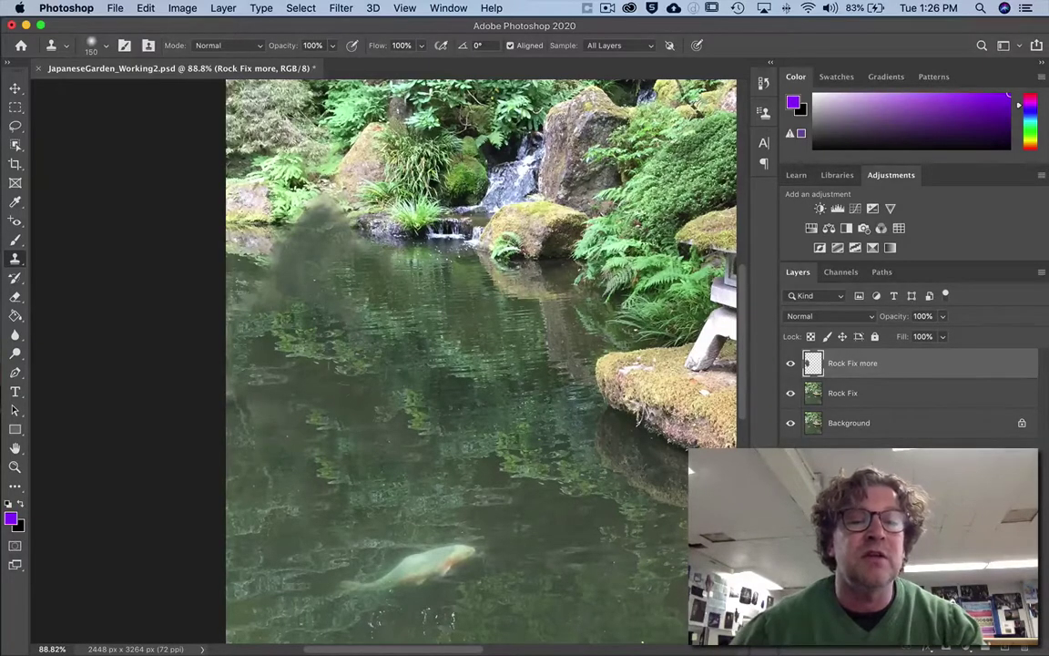
pyautogui.moveTo(242, 394)
pyautogui.mouseDown()
pyautogui.moveTo(226, 332)
pyautogui.moveTo(241, 273)
pyautogui.moveTo(279, 335)
pyautogui.moveTo(318, 355)
pyautogui.moveTo(316, 308)
pyautogui.moveTo(270, 310)
pyautogui.moveTo(250, 362)
pyautogui.moveTo(267, 346)
pyautogui.moveTo(262, 297)
pyautogui.moveTo(278, 307)
pyautogui.moveTo(261, 278)
pyautogui.moveTo(301, 274)
pyautogui.mouseUp()
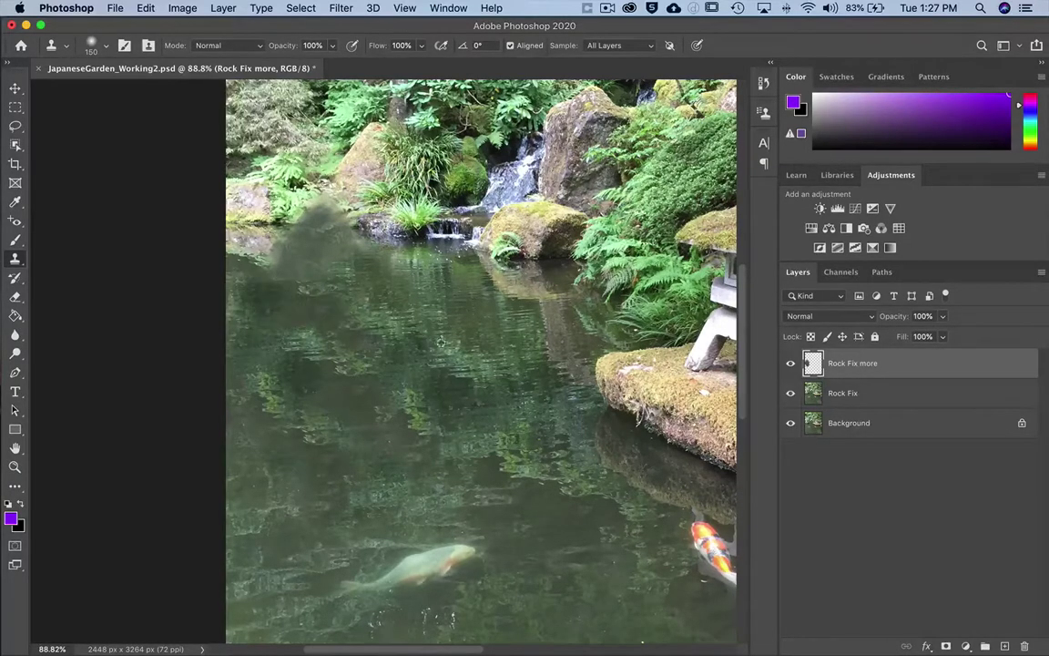
pyautogui.keyDown('alt'); pyautogui.click(404, 319); pyautogui.keyUp('alt')
pyautogui.moveTo(378, 258); pyautogui.dragTo(391, 272)
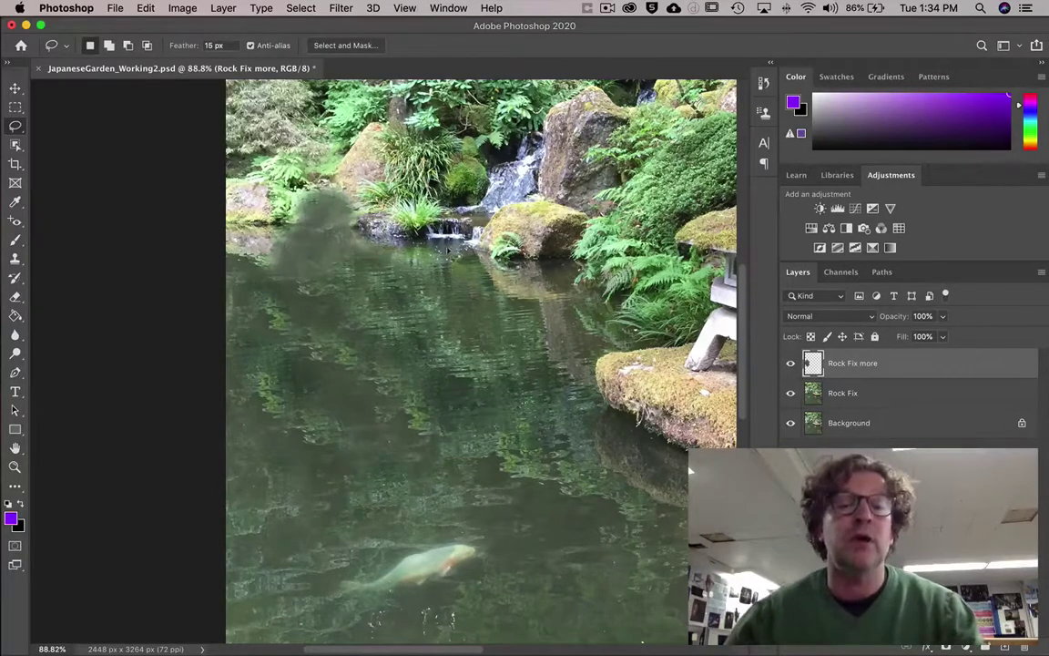
# Step: Clone fern foliage from the bank over the ghostly rock tip that overlaps the shoreline
pyautogui.press('s')
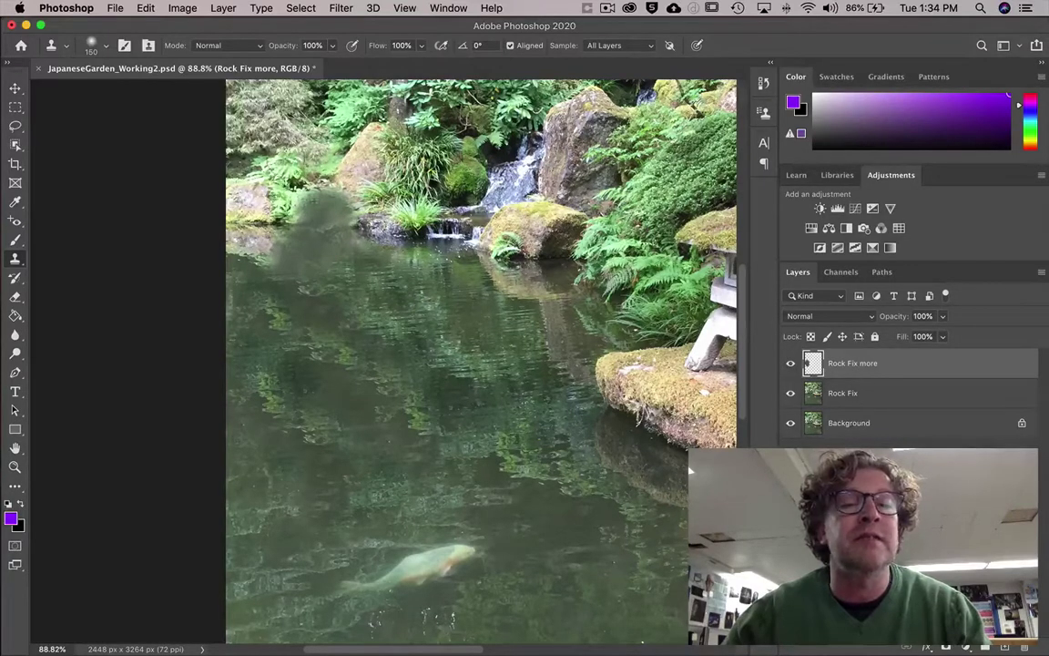
pyautogui.click(319, 208)
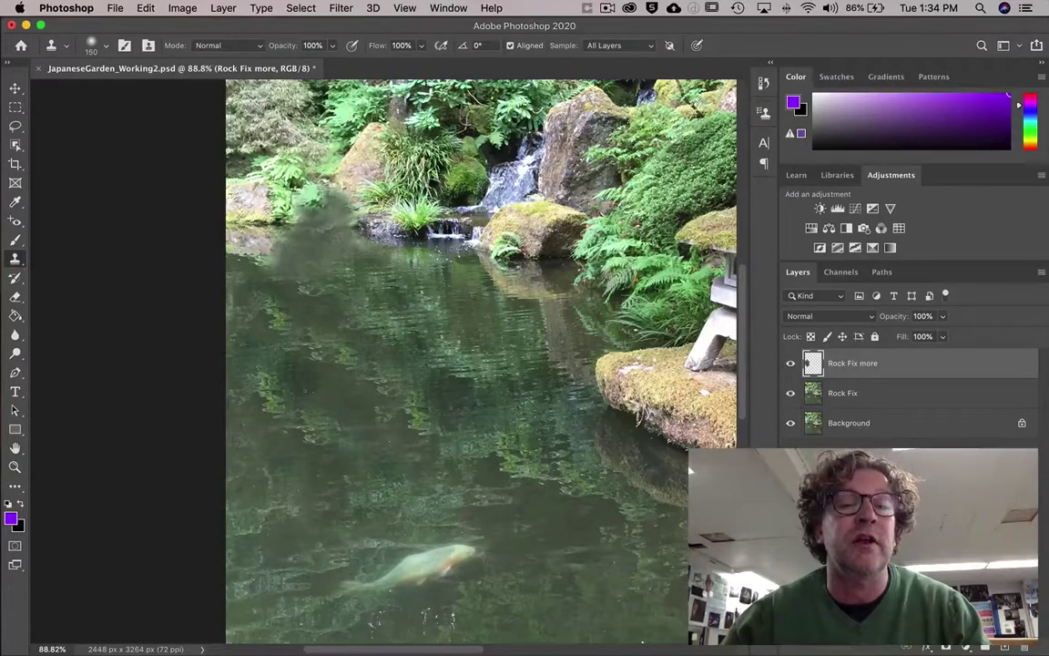
pyautogui.click(277, 193)
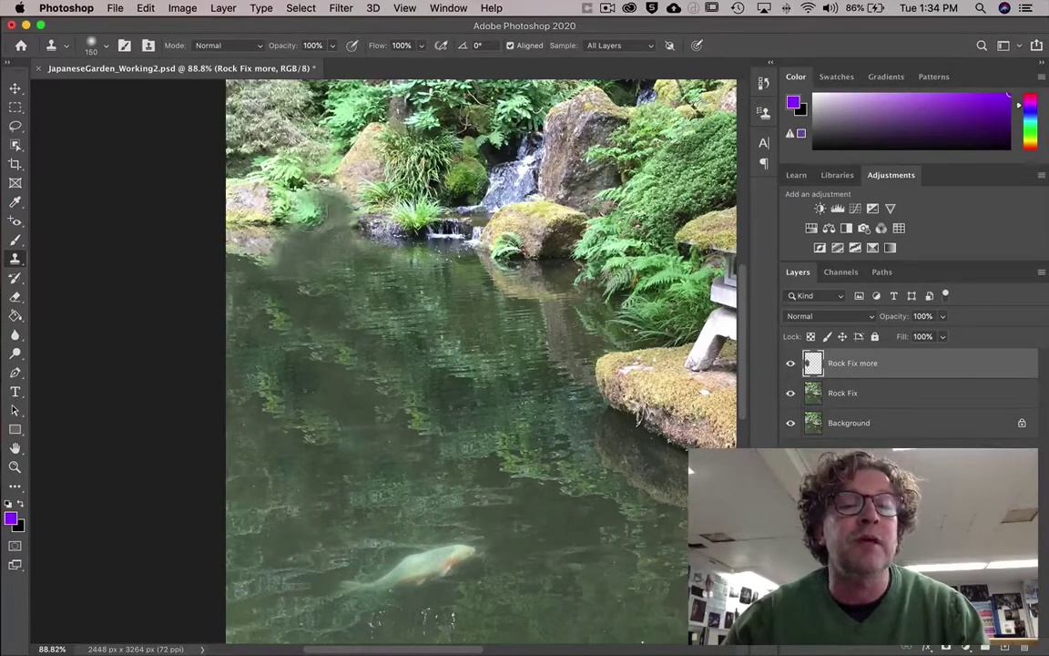
pyautogui.click(325, 213)
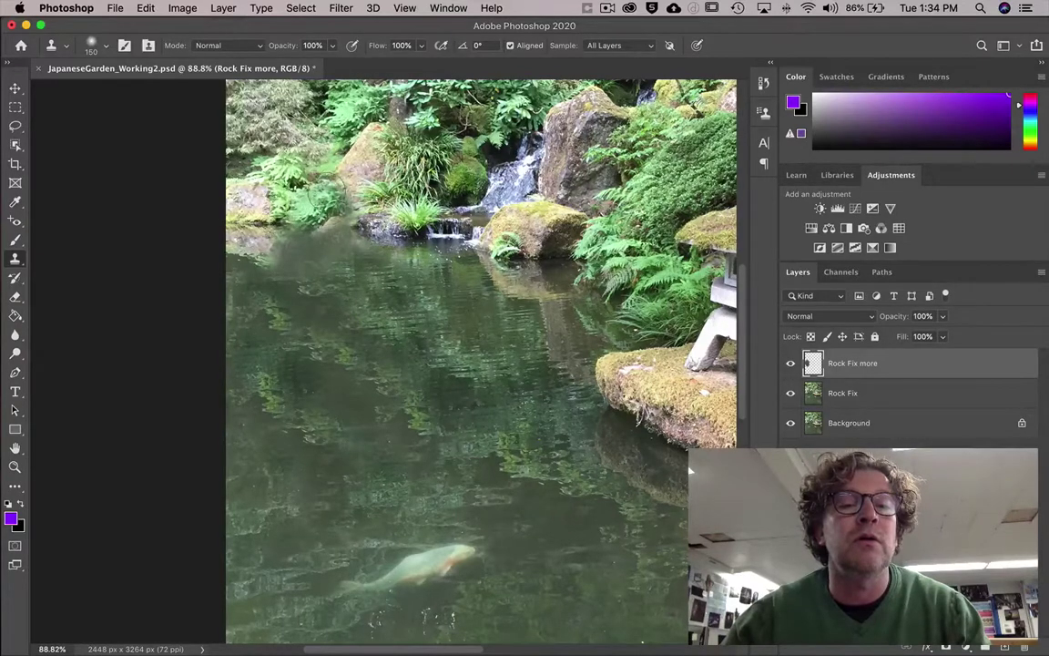
# Step: Reduce the Clone Stamp brush to 90 px and rebuild the mossy shoreline beneath the cloned ferns, sampling the far rock's waterline
pyautogui.press('[')
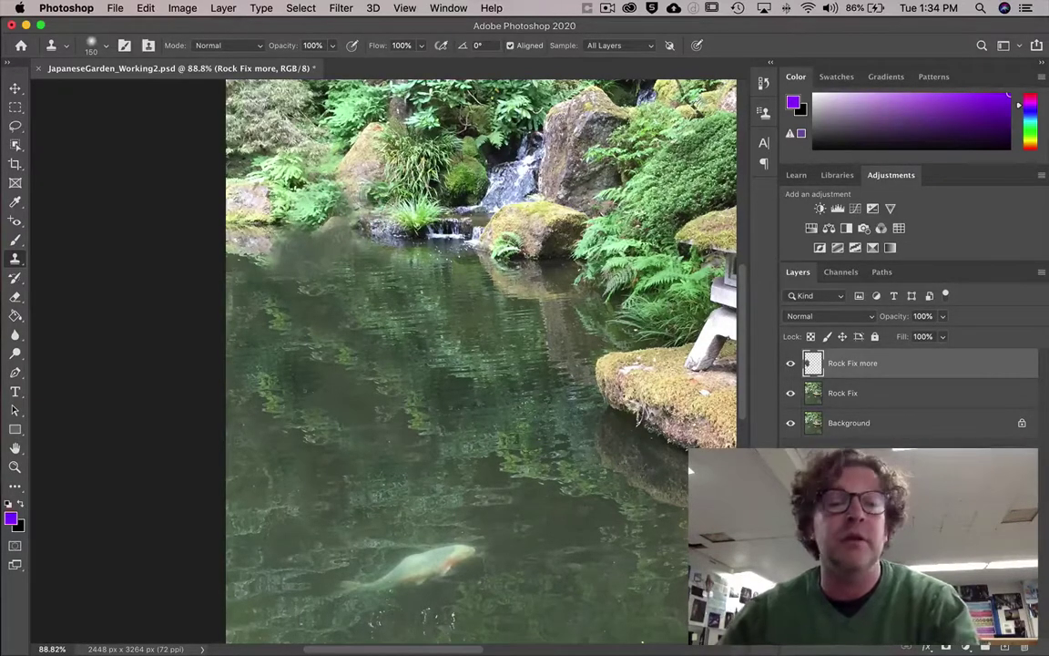
pyautogui.press('[')
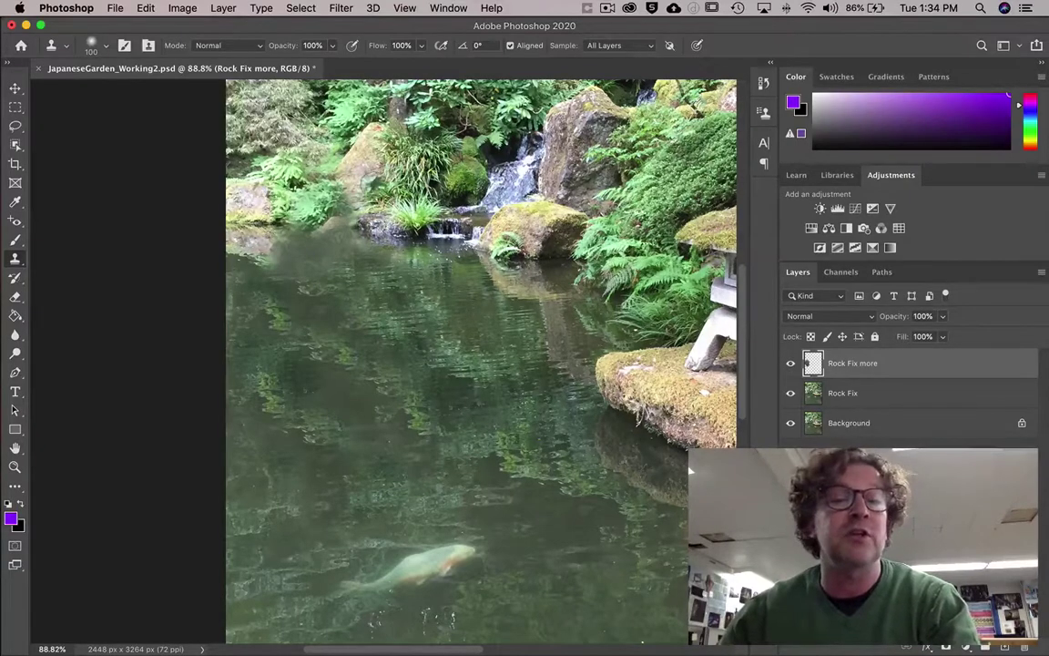
pyautogui.press('[')
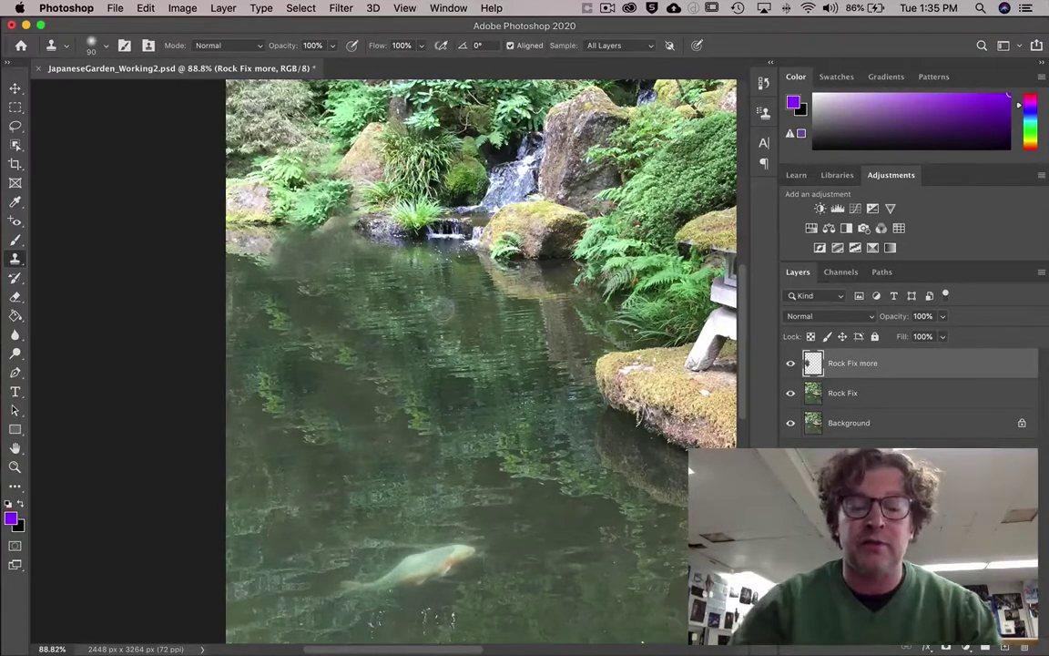
pyautogui.press('super+0')
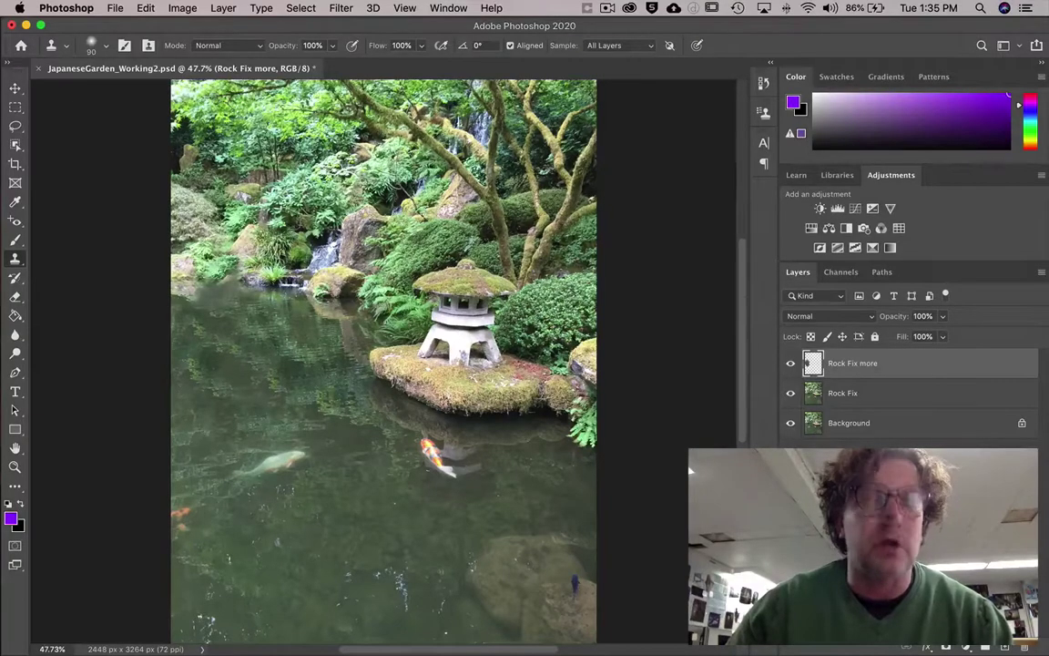
pyautogui.press('z')
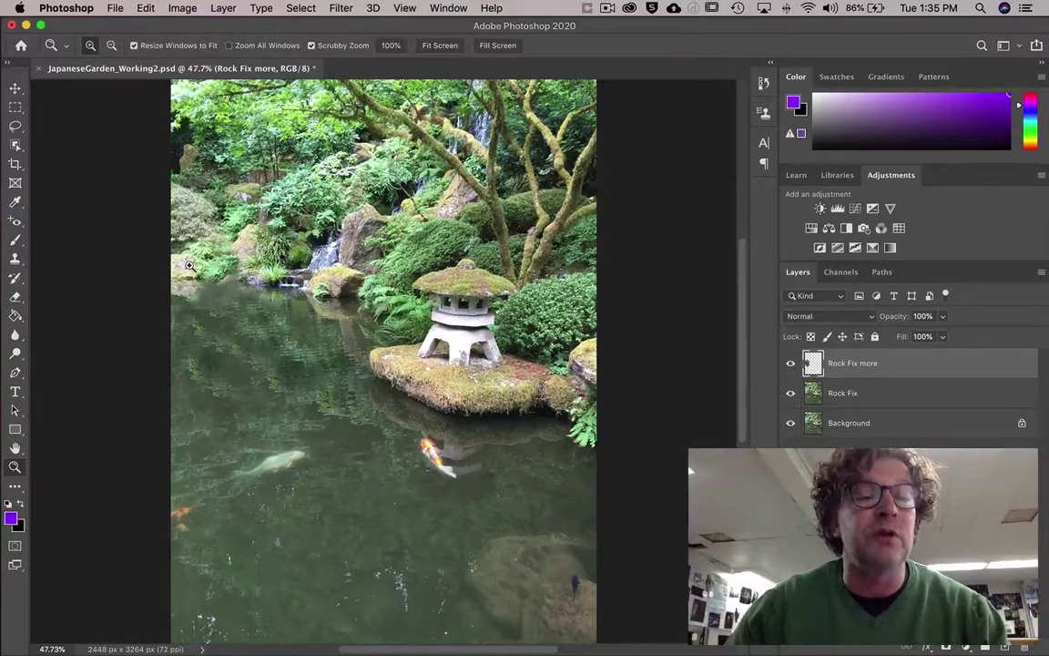
pyautogui.moveTo(192, 269); pyautogui.dragTo(286, 274)
pyautogui.moveTo(214, 245); pyautogui.dragTo(324, 259)
pyautogui.press('s')
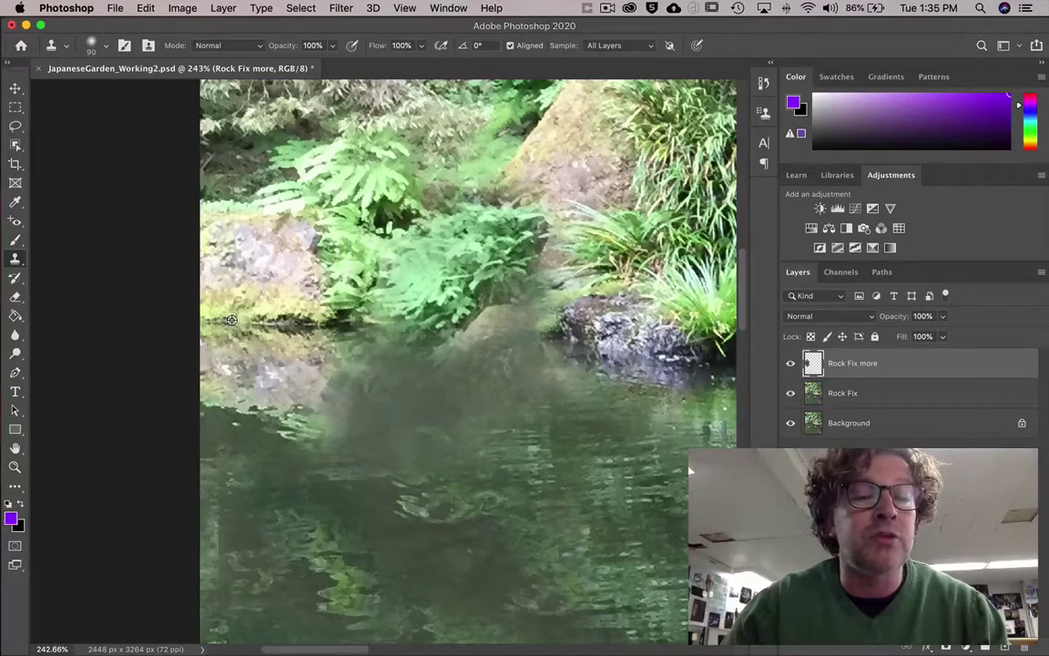
pyautogui.keyDown('alt'); pyautogui.click(232, 320); pyautogui.keyUp('alt')
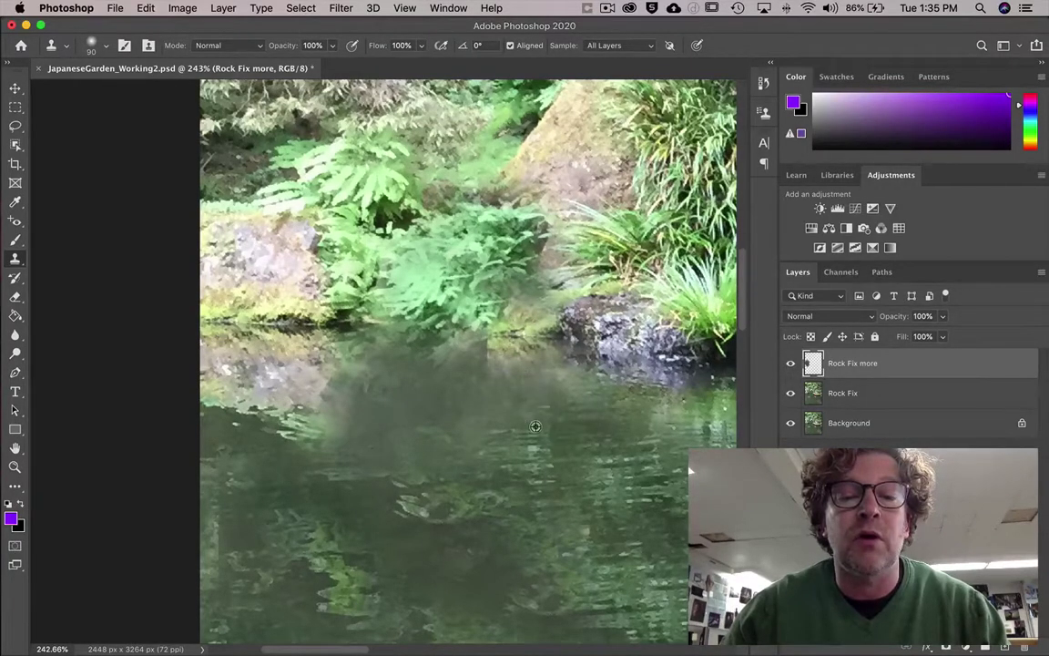
pyautogui.moveTo(487, 350)
pyautogui.mouseDown()
pyautogui.moveTo(451, 330)
pyautogui.moveTo(471, 368)
pyautogui.moveTo(436, 338)
pyautogui.moveTo(453, 364)
pyautogui.moveTo(442, 369)
pyautogui.moveTo(355, 336)
pyautogui.mouseUp()
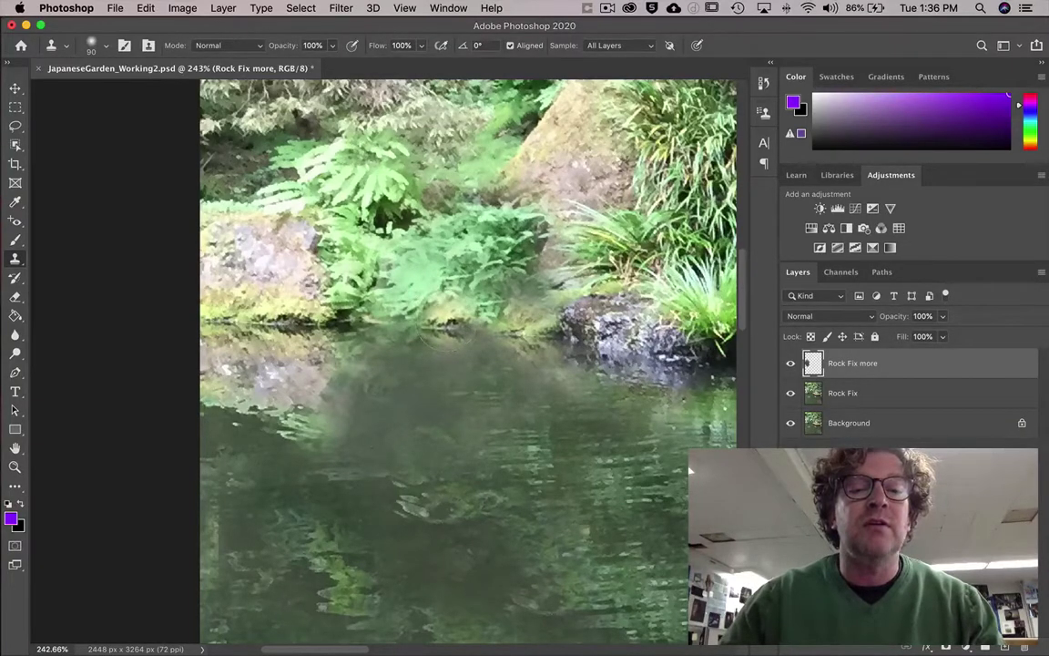
pyautogui.moveTo(386, 310); pyautogui.dragTo(448, 324)
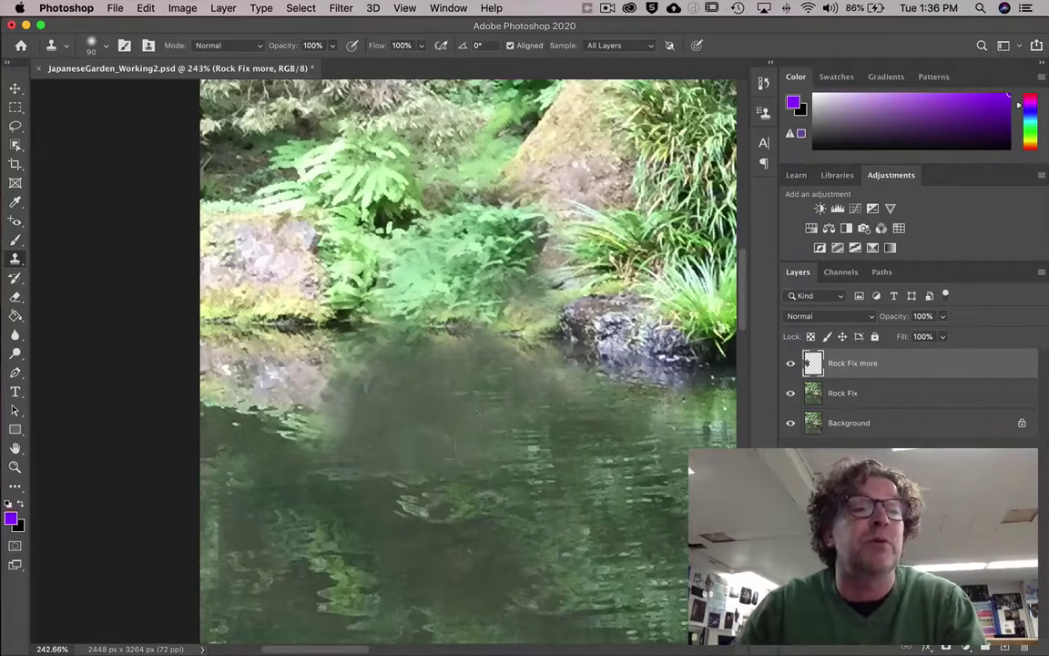
# Step: With the Clone Stamp at 20% opacity and its source flipped vertically, paint a faint mirrored reflection of the ferns on the water below
pyautogui.moveTo(387, 346); pyautogui.dragTo(324, 293)
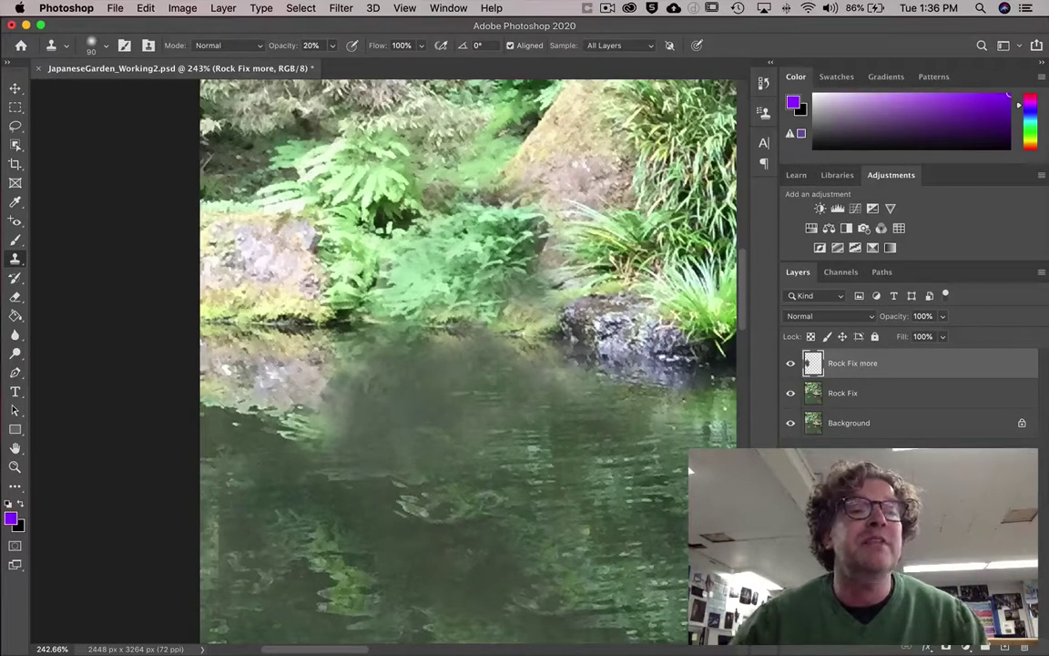
pyautogui.click(149, 46)
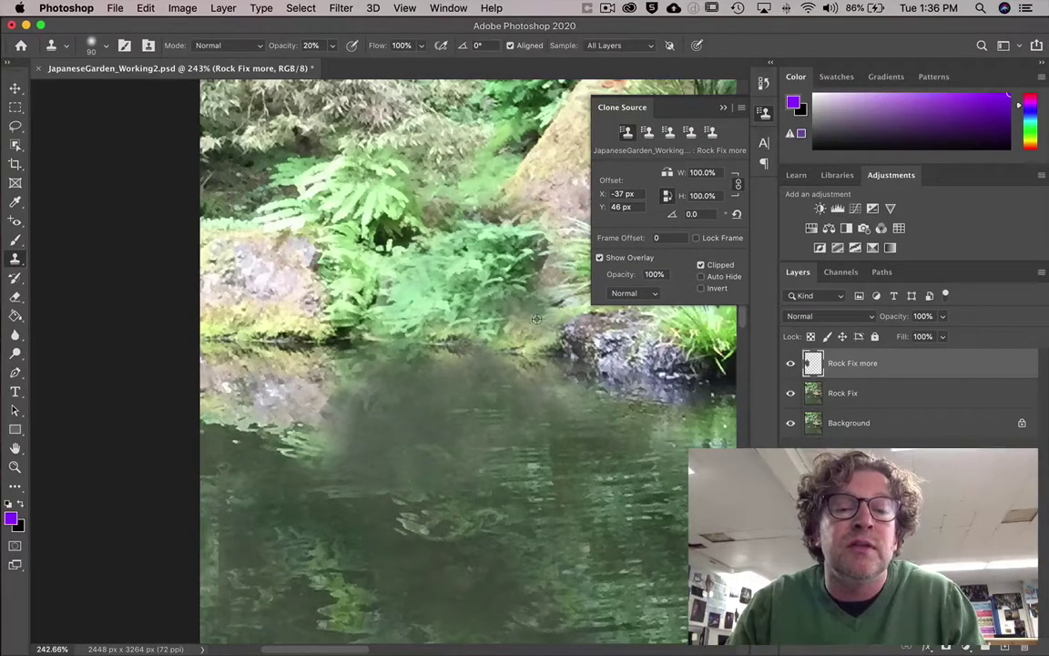
pyautogui.keyDown('alt'); pyautogui.click(416, 305); pyautogui.keyUp('alt')
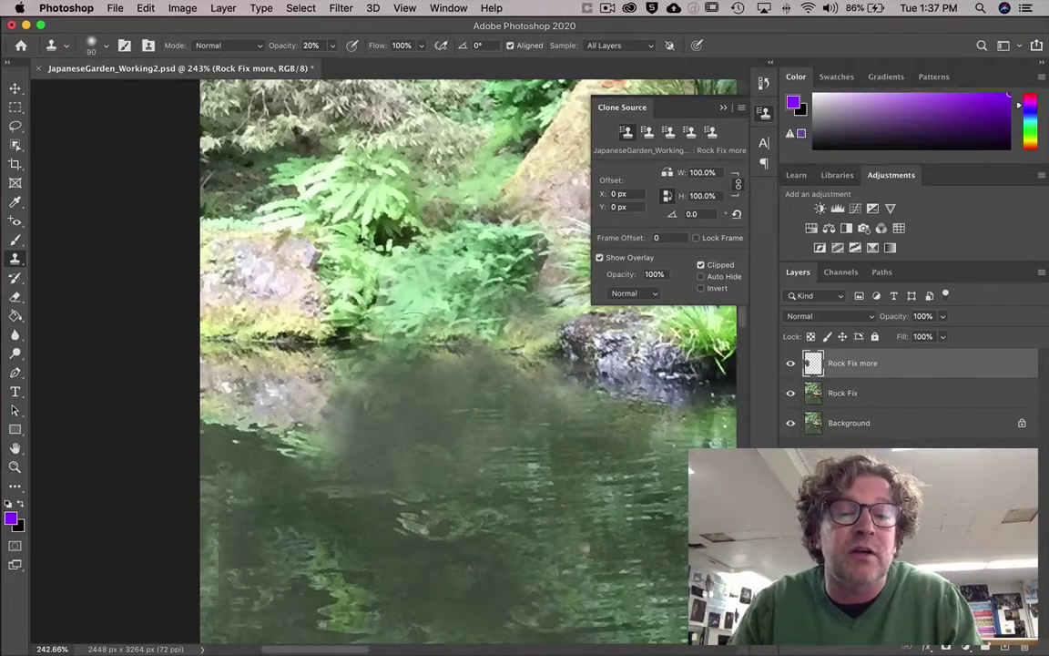
pyautogui.click(409, 368)
pyautogui.moveTo(364, 333)
pyautogui.mouseDown()
pyautogui.moveTo(353, 335)
pyautogui.moveTo(404, 334)
pyautogui.mouseUp()
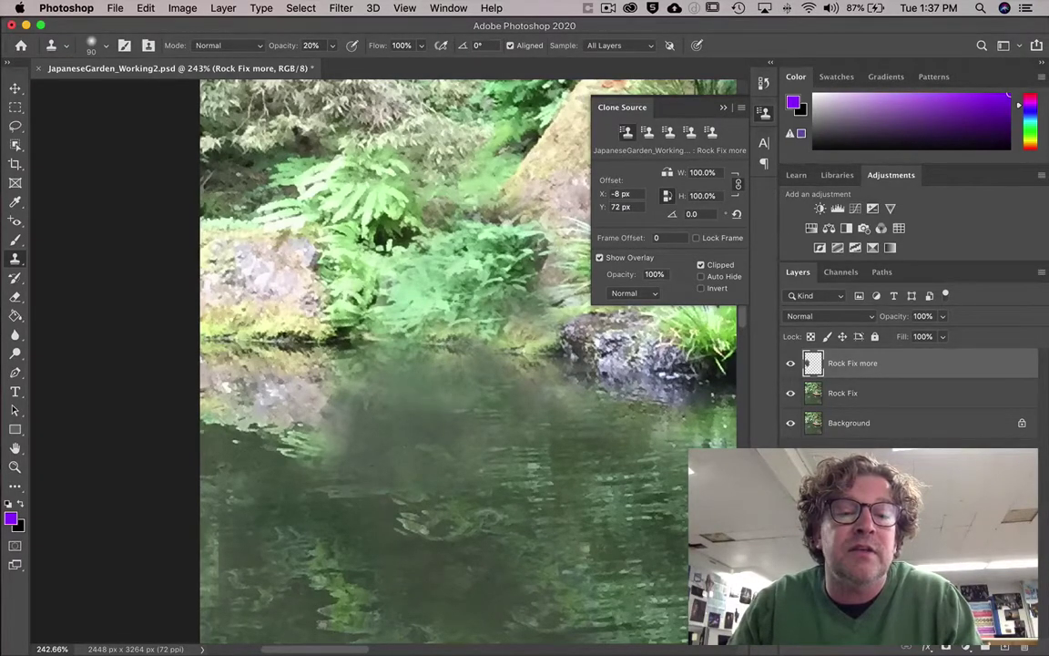
pyautogui.click(338, 344)
pyautogui.click(369, 348)
pyautogui.click(424, 359)
pyautogui.click(447, 360)
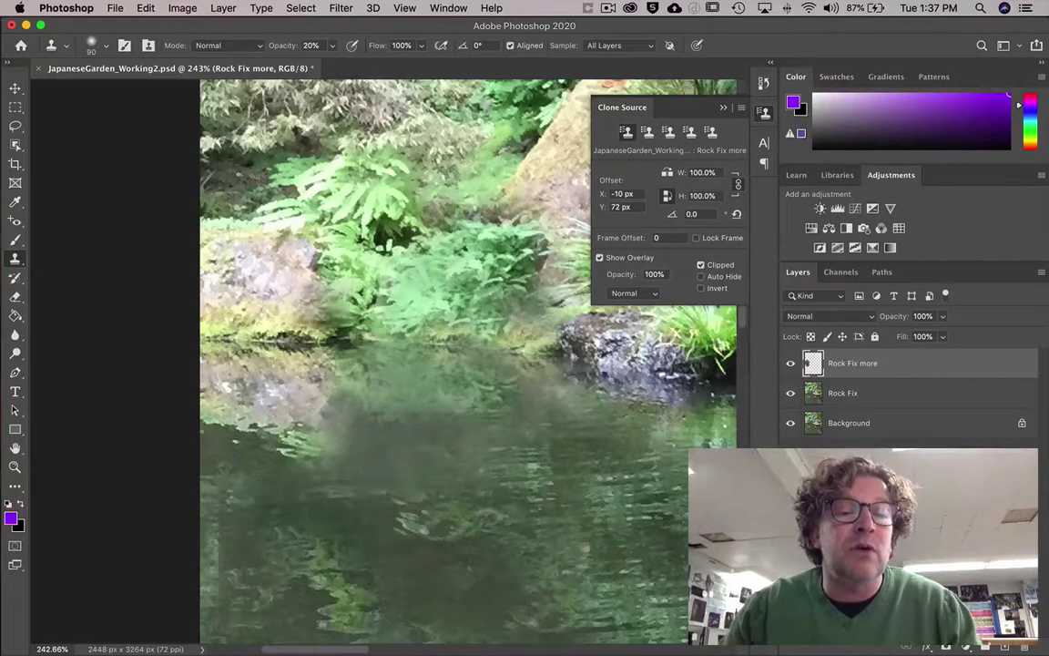
pyautogui.keyDown('alt'); pyautogui.click(299, 266); pyautogui.keyUp('alt')
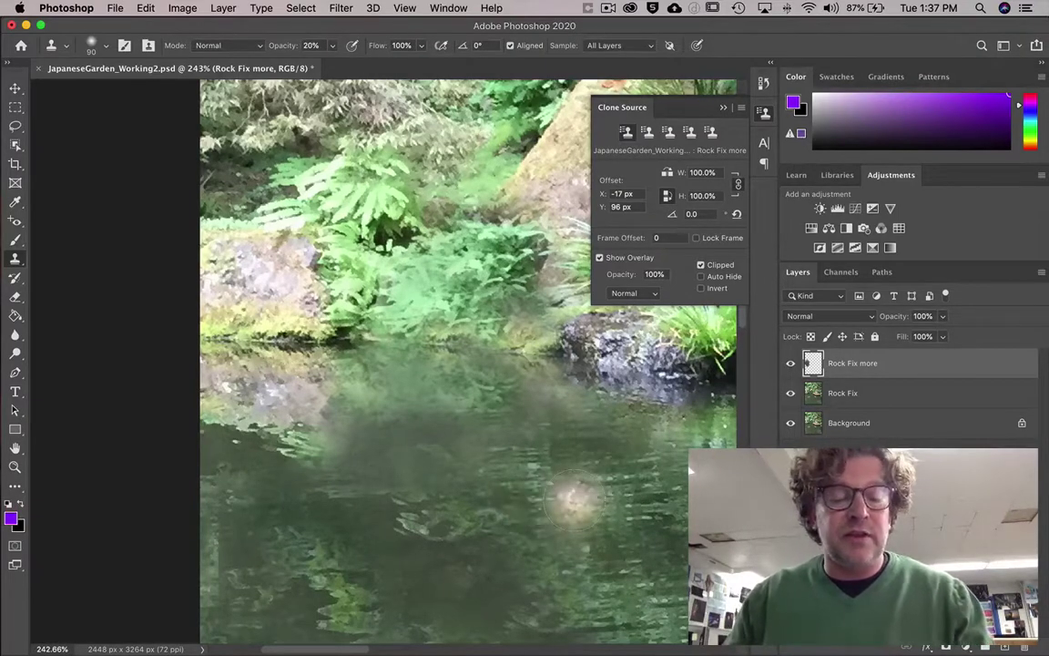
# Step: Return the Clone Stamp to 100% opacity with an unflipped source, and clone ripples over the smooth dark patch below the fern reflection
pyautogui.moveTo(269, 48); pyautogui.dragTo(625, 60)
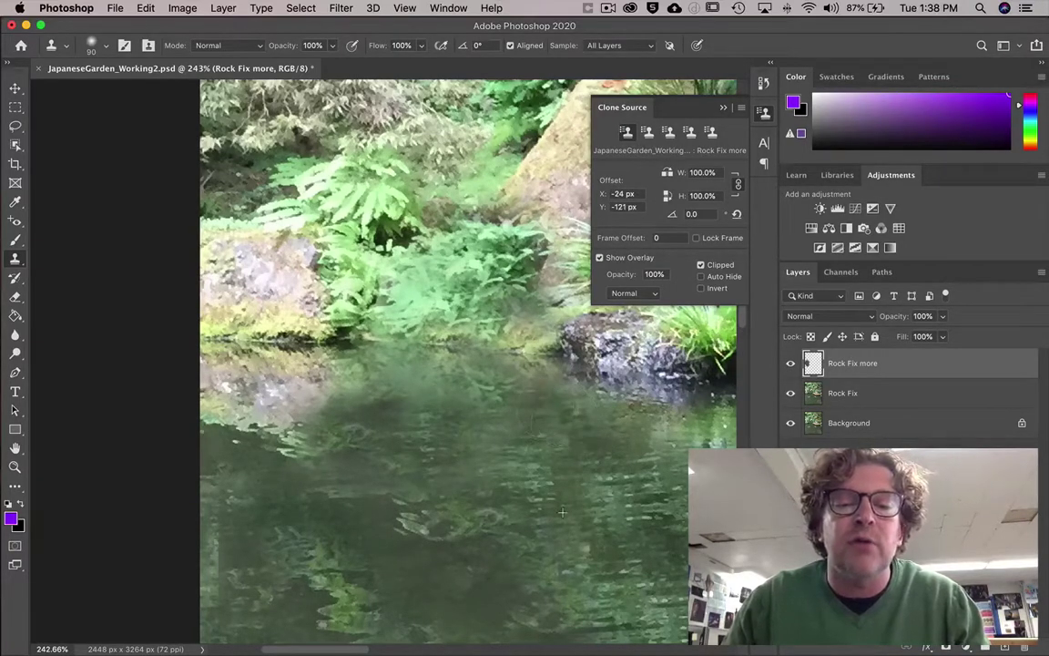
pyautogui.keyDown('alt'); pyautogui.click(528, 468); pyautogui.keyUp('alt')
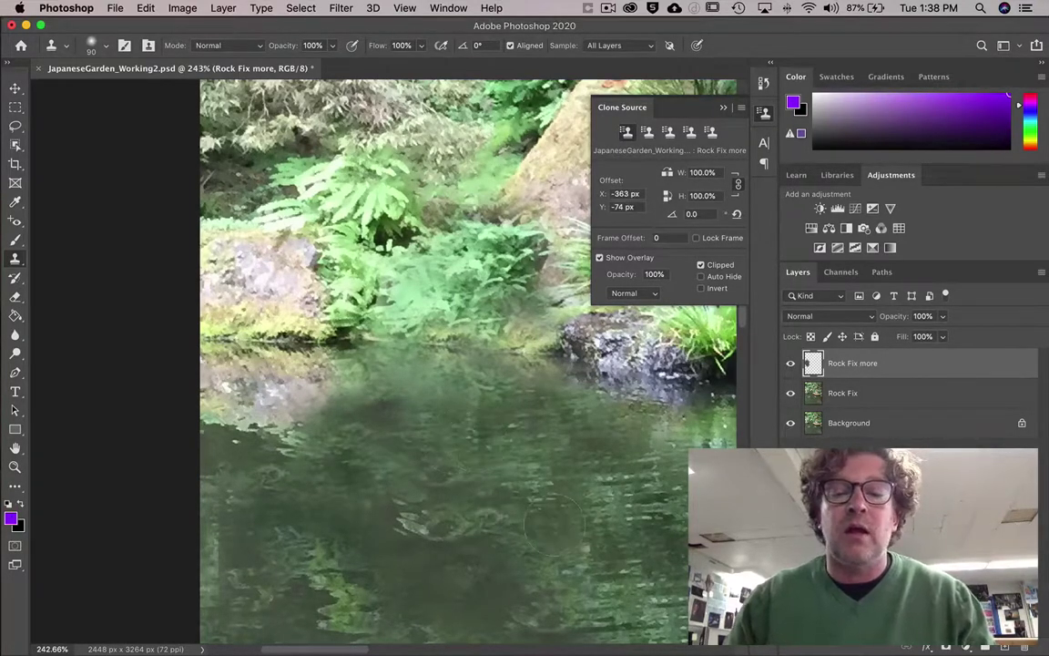
pyautogui.click(724, 107)
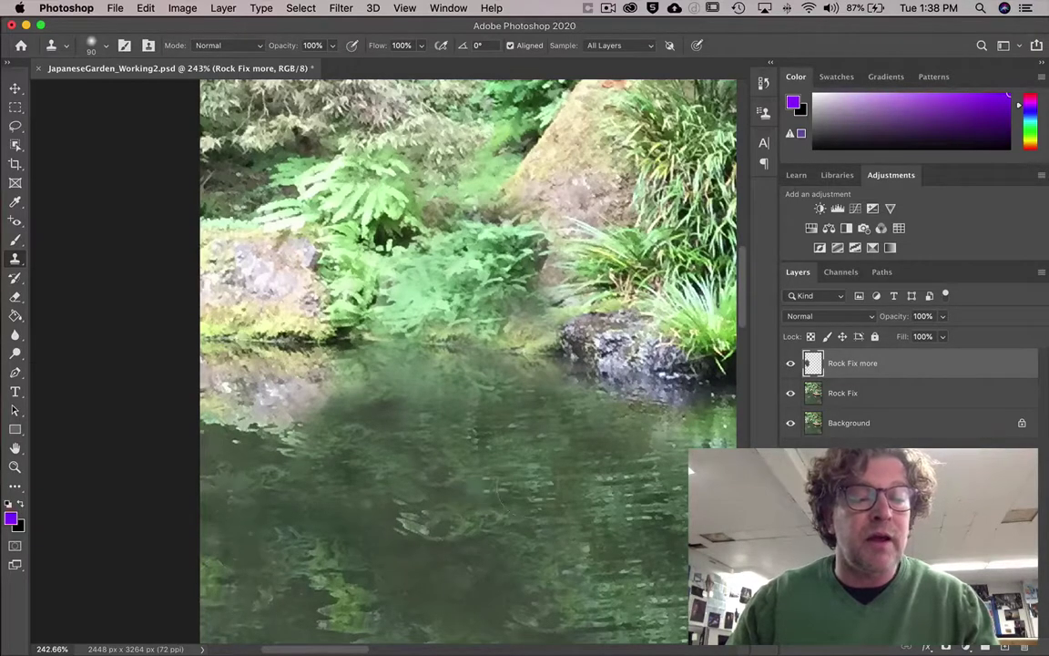
pyautogui.moveTo(492, 438); pyautogui.dragTo(361, 374)
pyautogui.moveTo(471, 286); pyautogui.dragTo(403, 379)
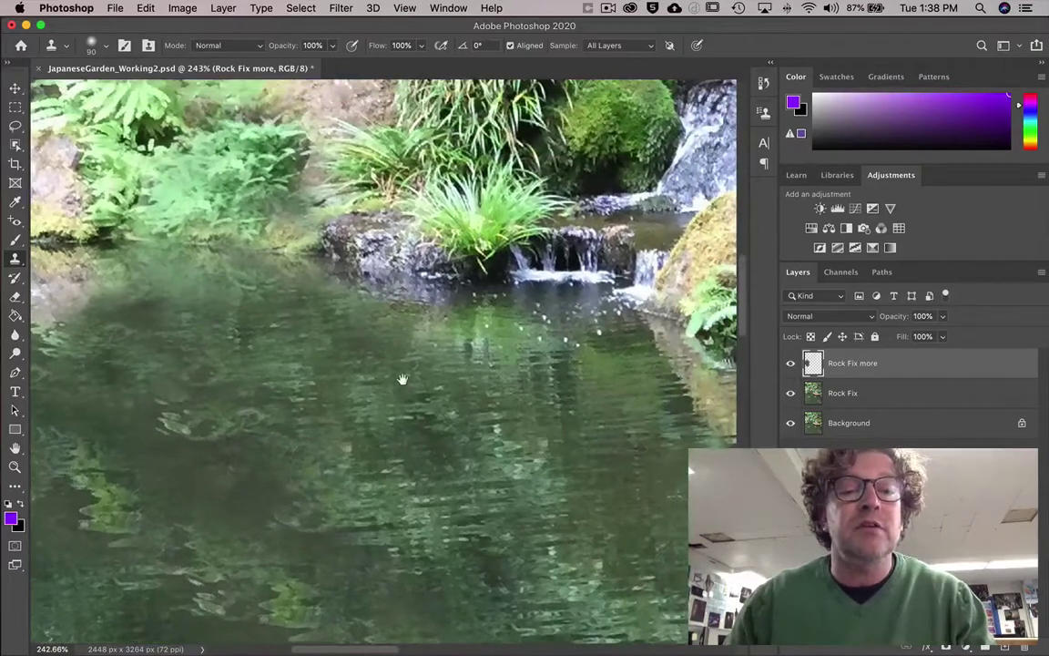
pyautogui.press('super+0')
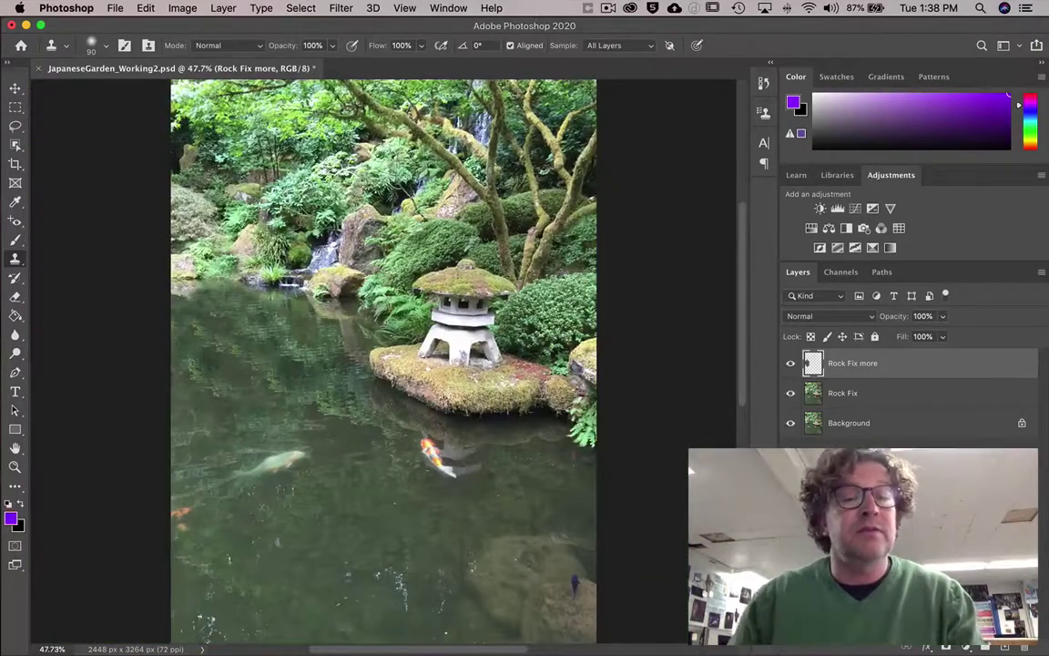